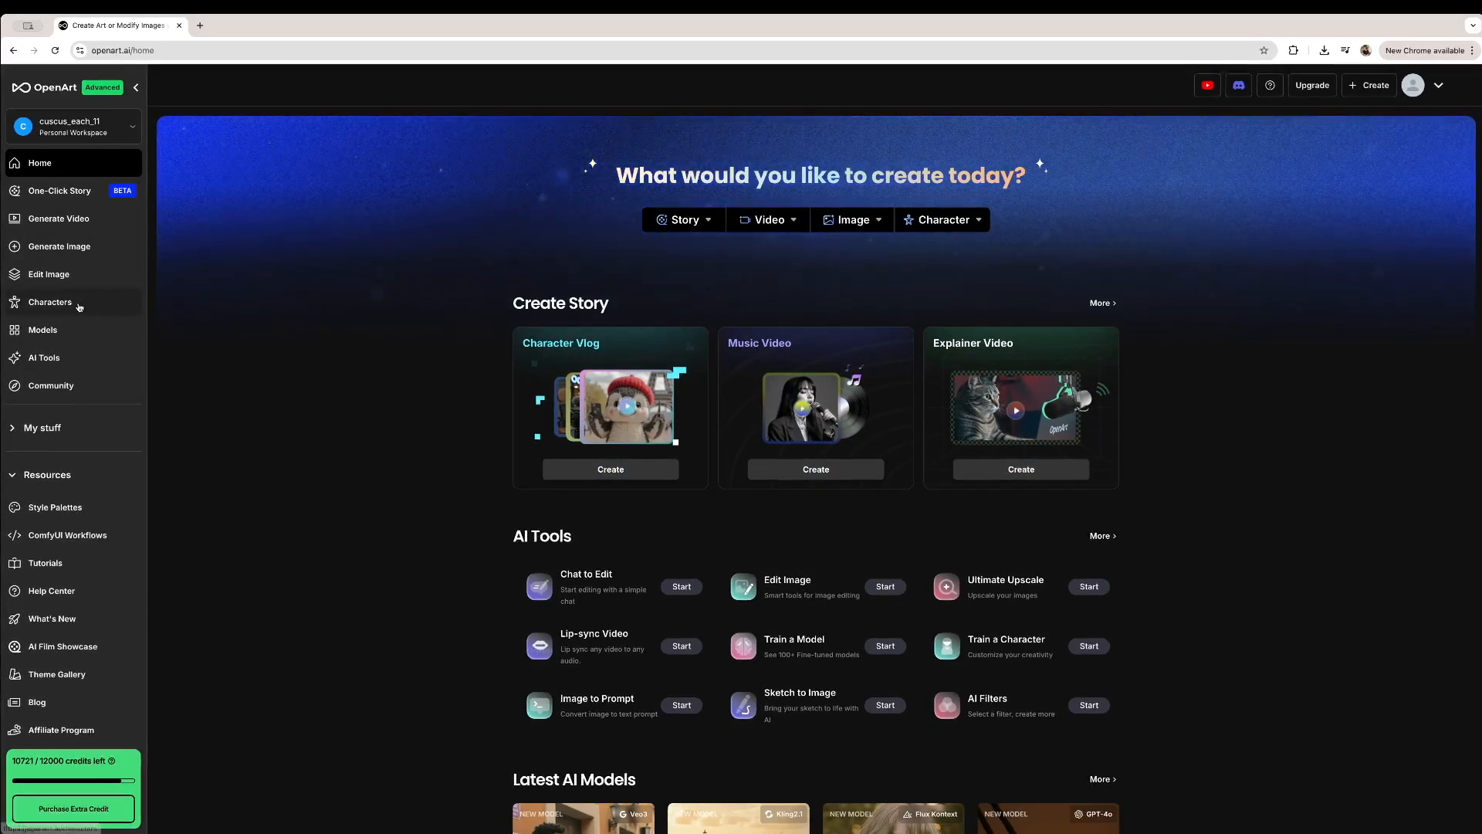
Start creating with Character 1 from My Characters in Prompt & Reference mode
left_click(79, 305)
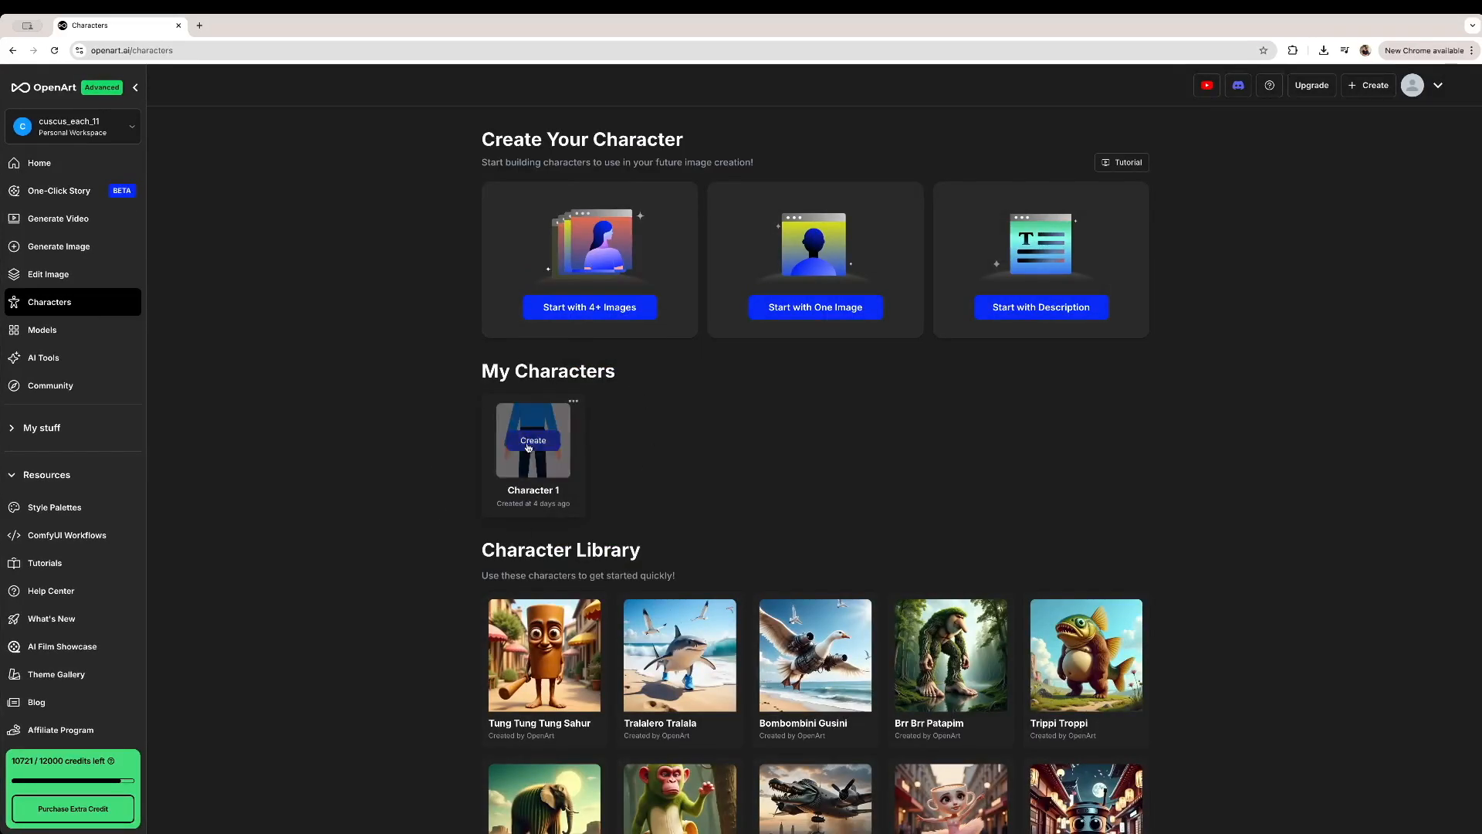
left_click(533, 441)
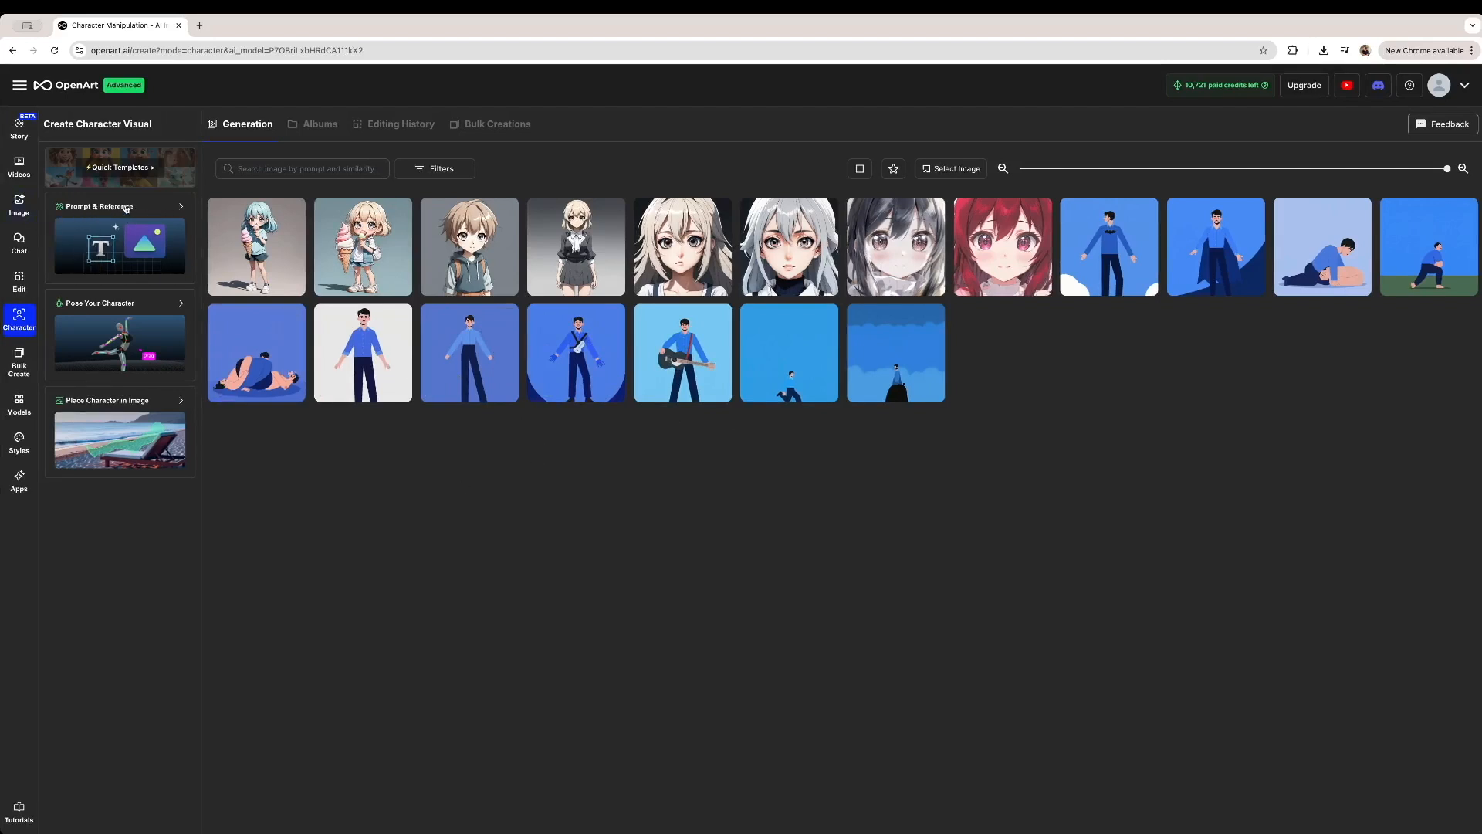
left_click(150, 210)
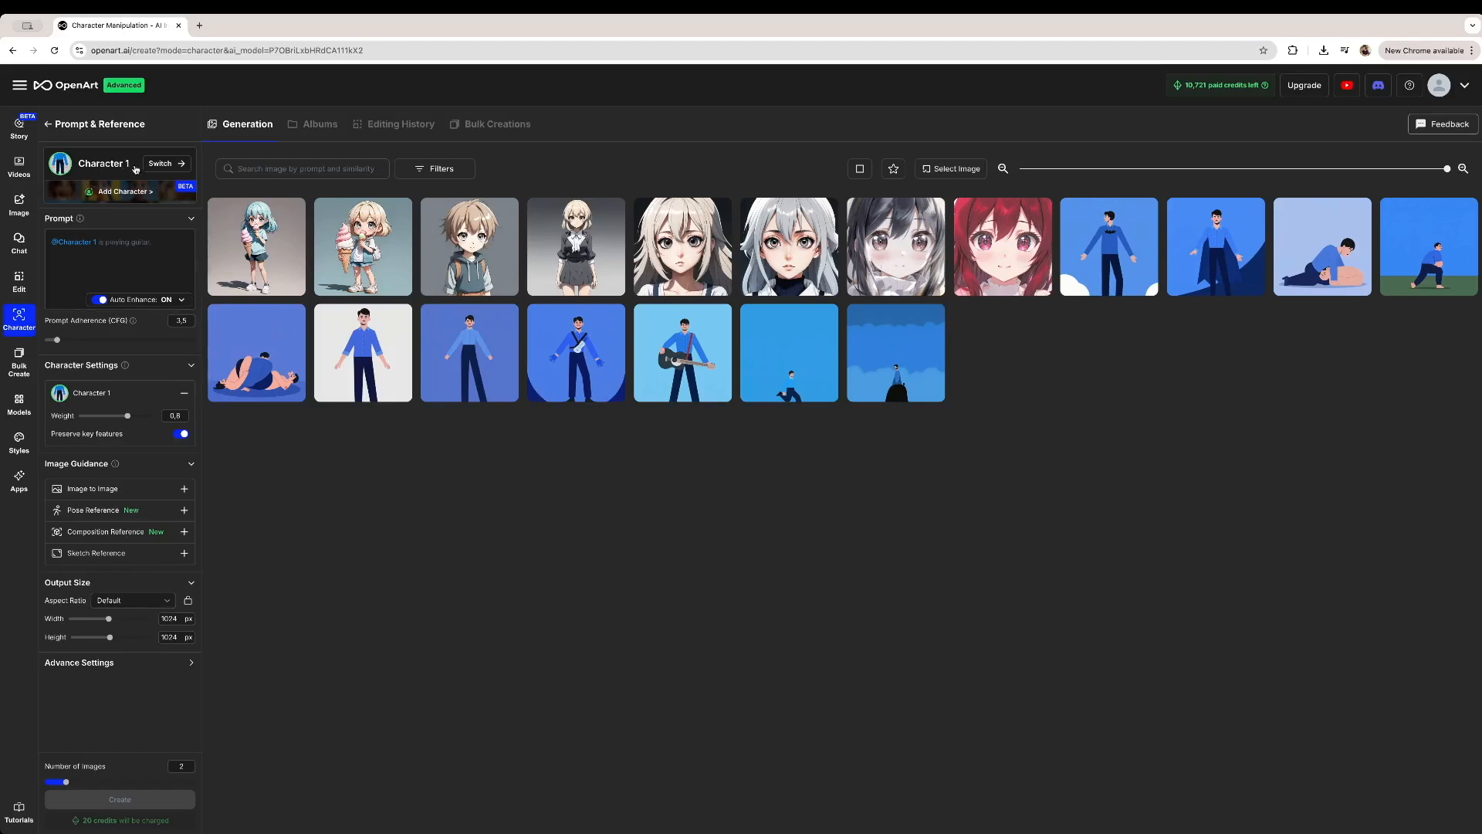
left_click(102, 244)
key("BackSpace")
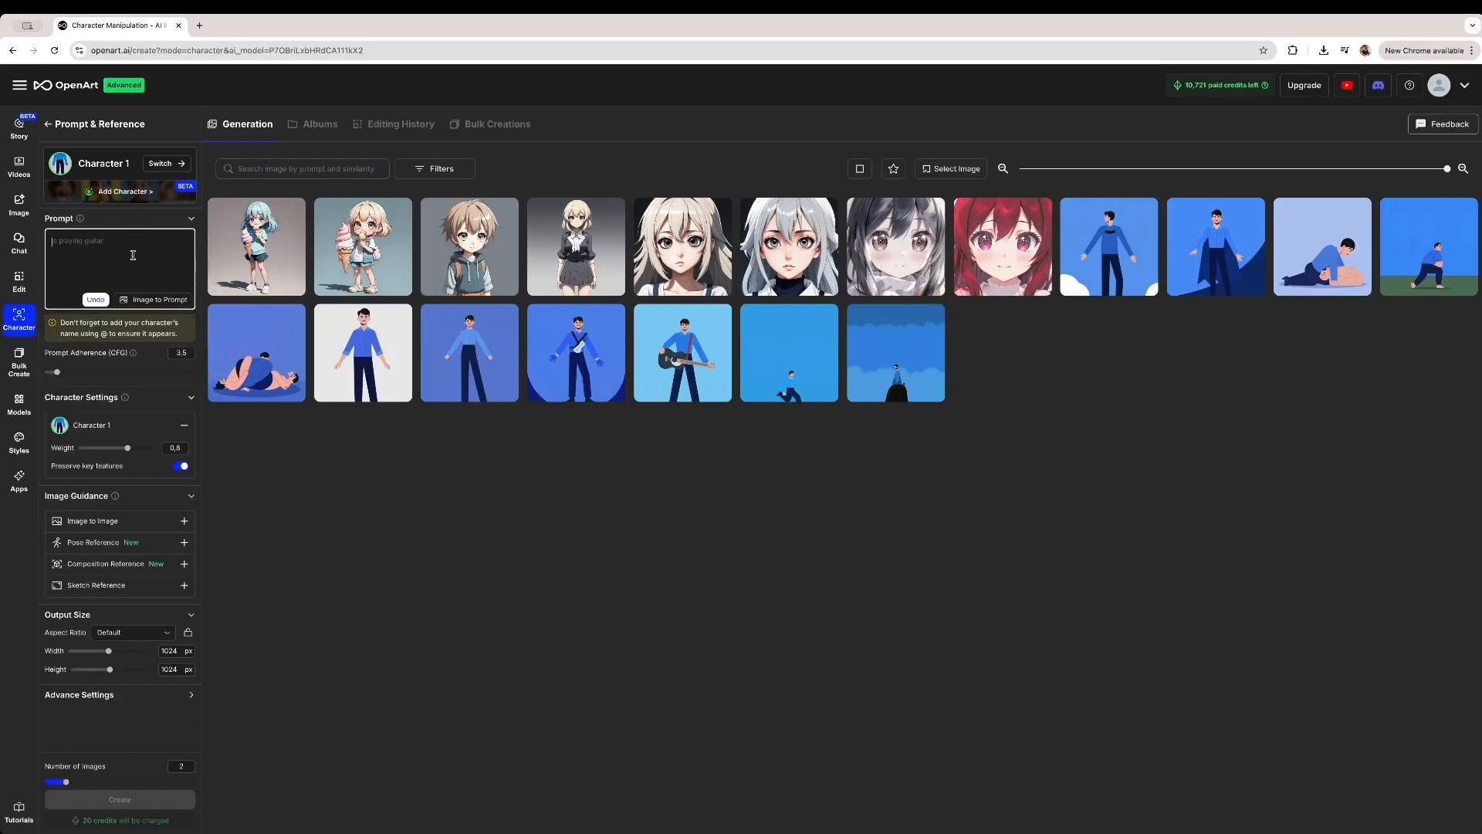
type("@")
left_click(97, 263)
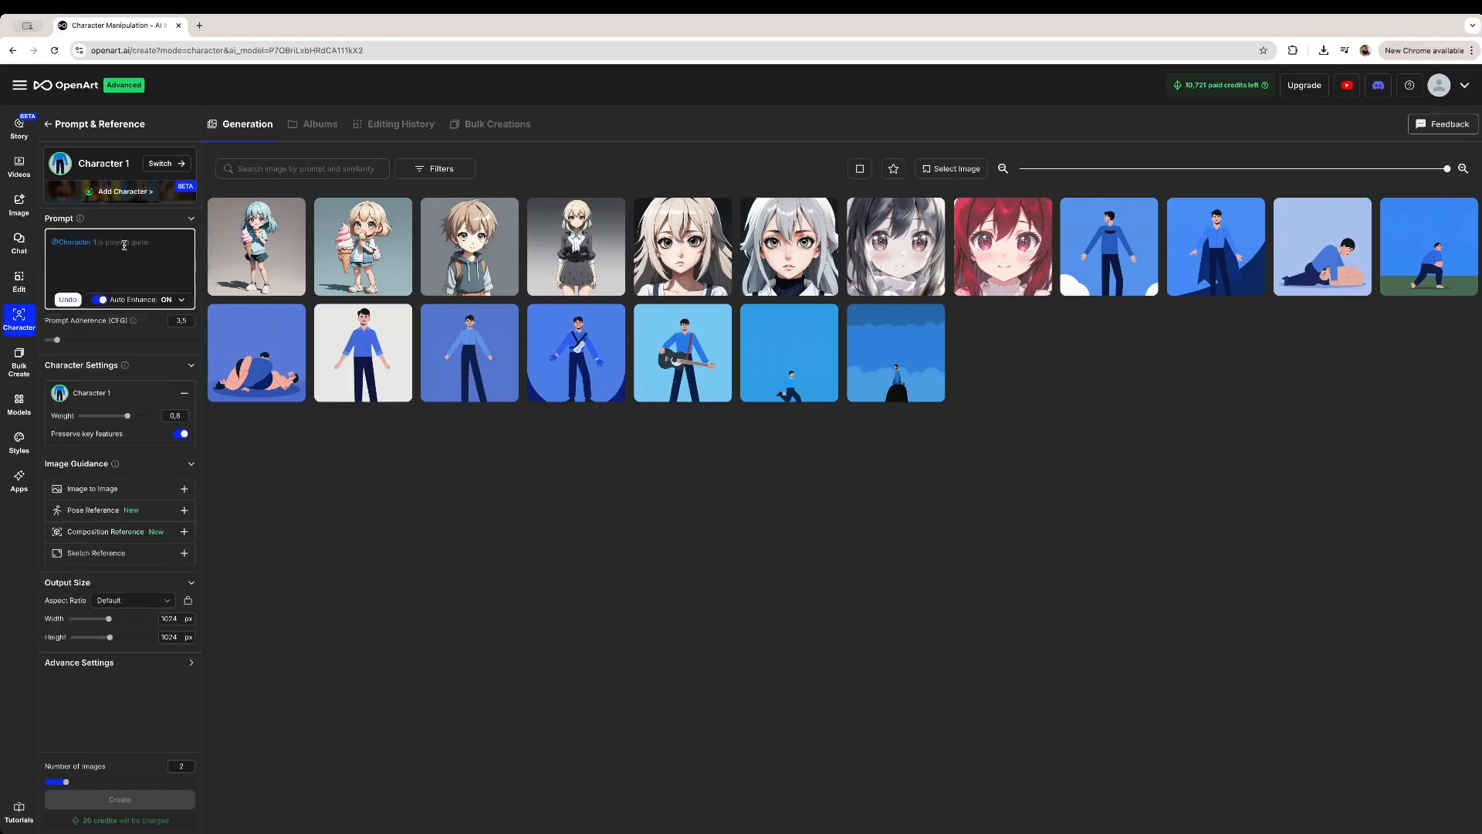
Browse the Character Library for alternatives, and return with Character 1 chosen from My Characters
left_click(165, 163)
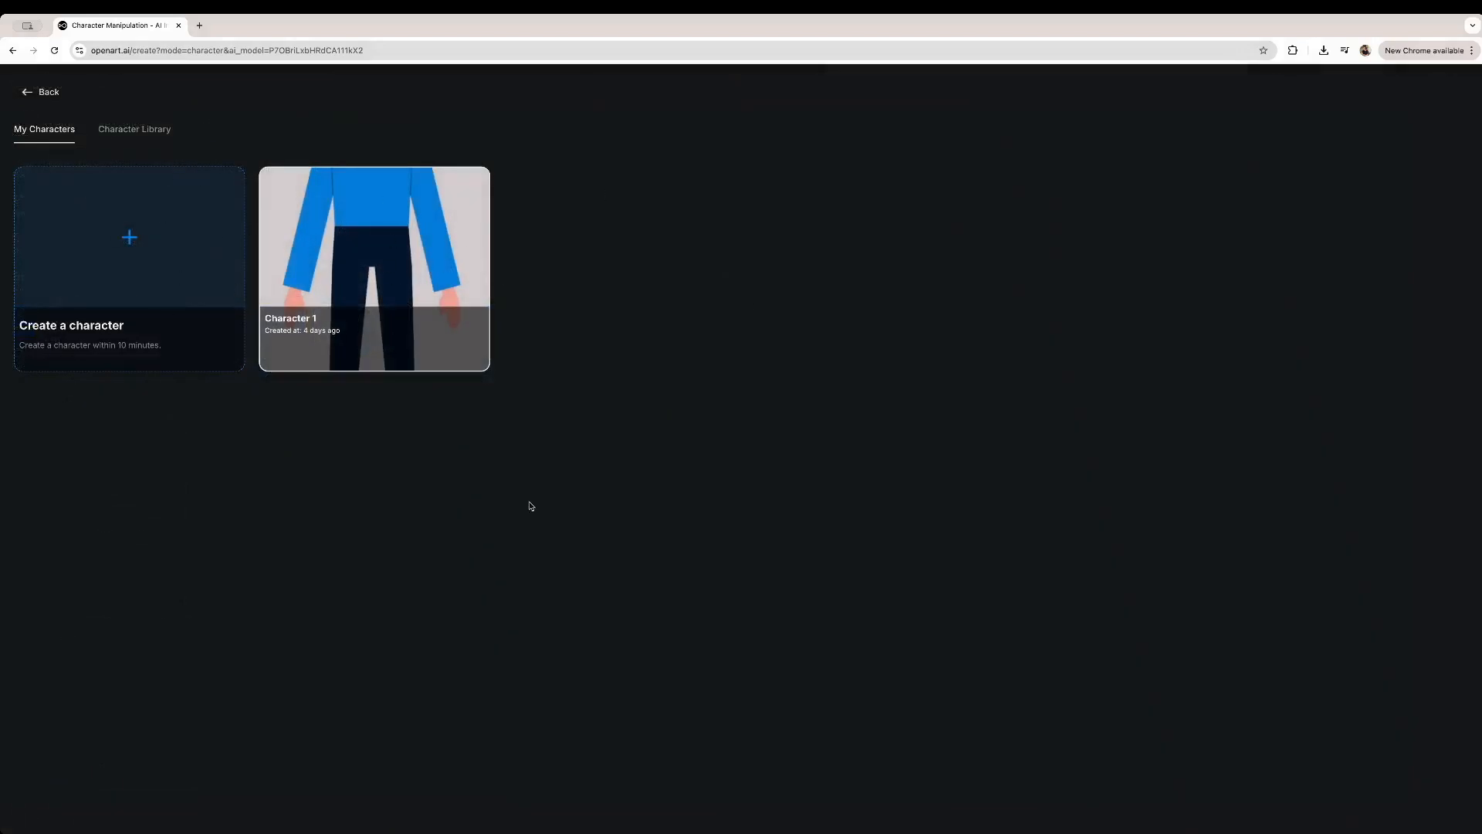
left_click(168, 132)
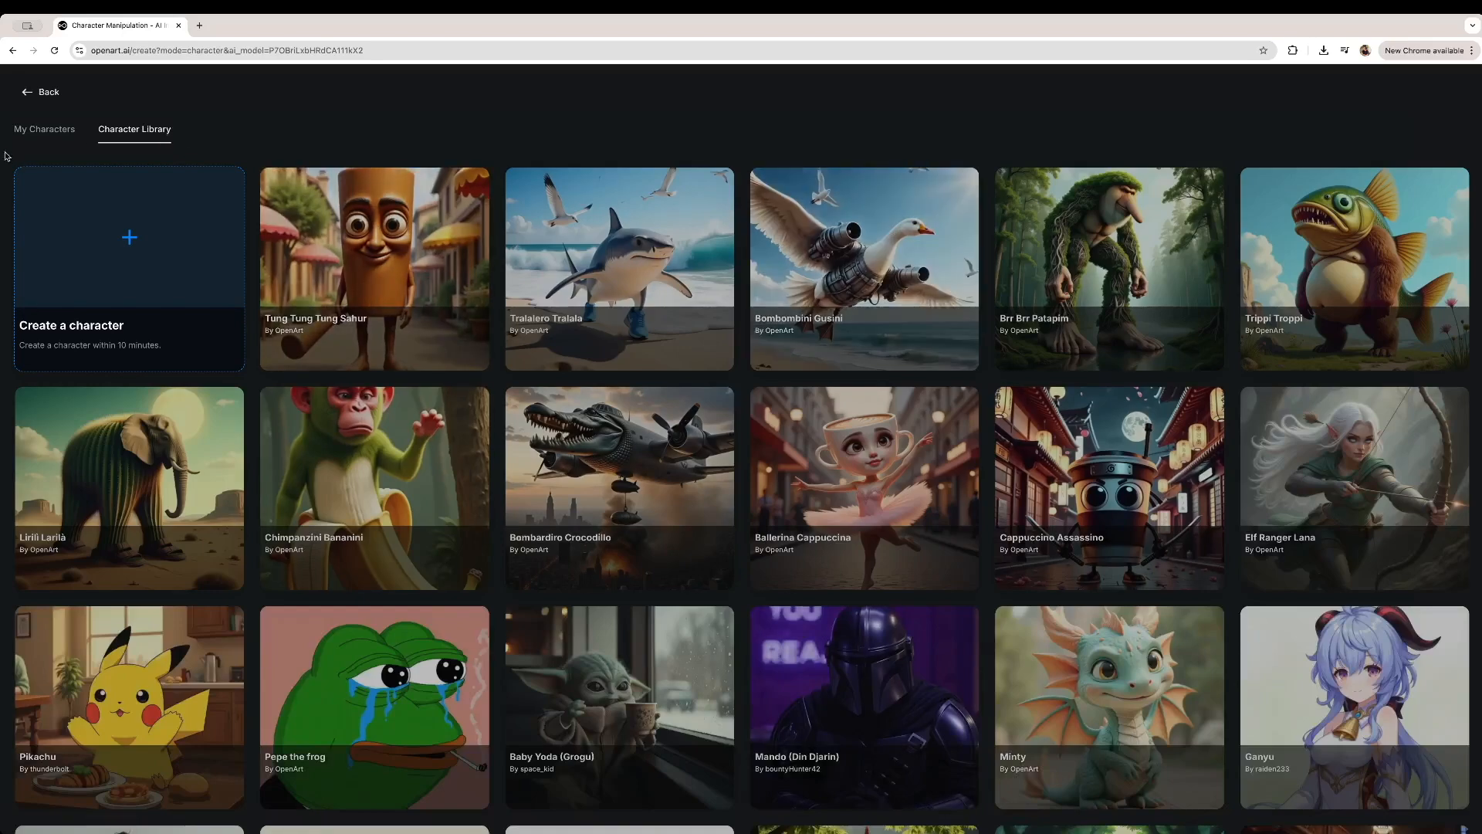
left_click(53, 130)
left_click(373, 250)
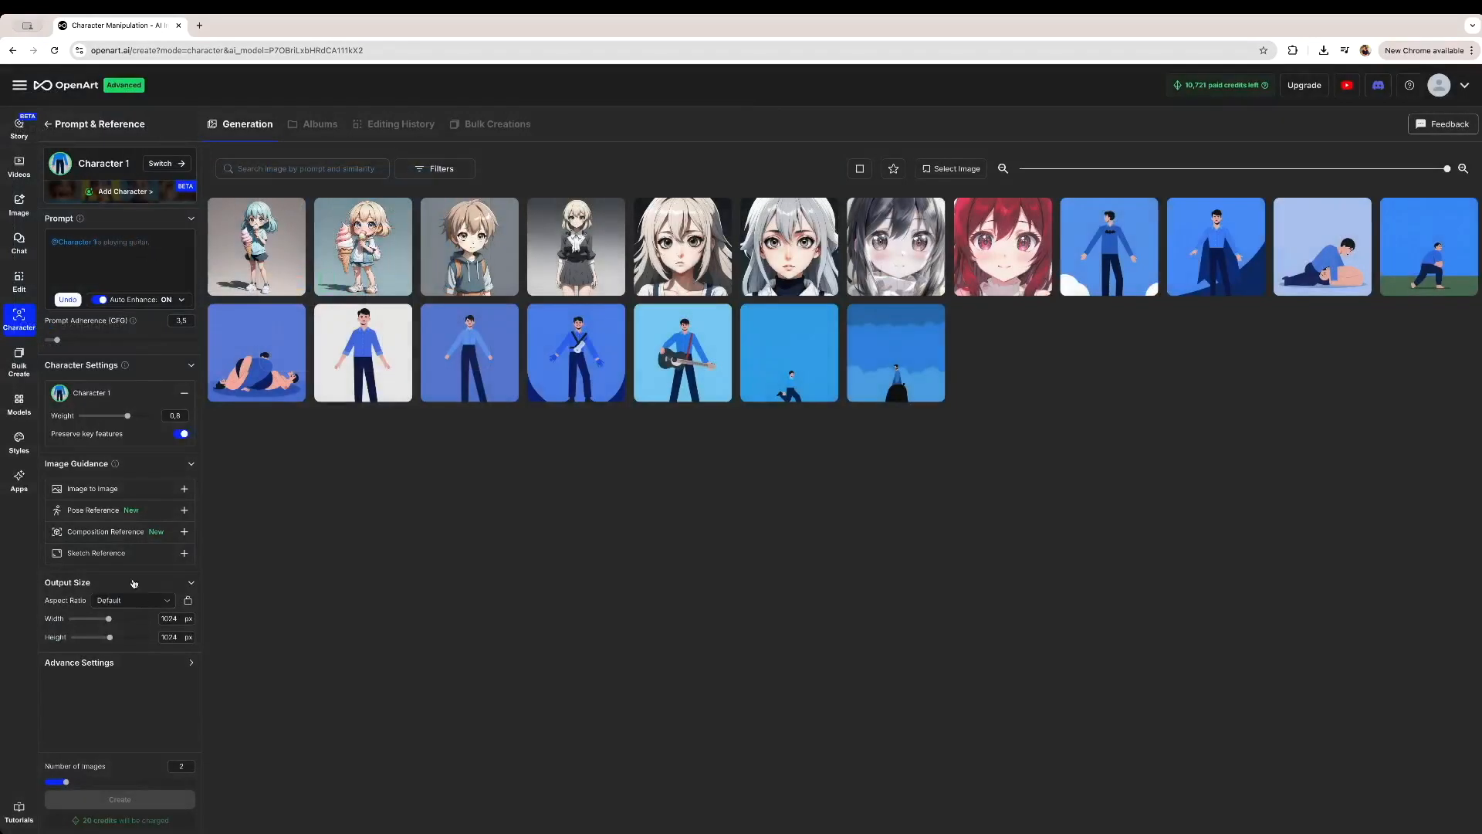
Add Image to Image guidance and upload the desktop screenshot whose name ends in 8.49 PM
left_click(148, 496)
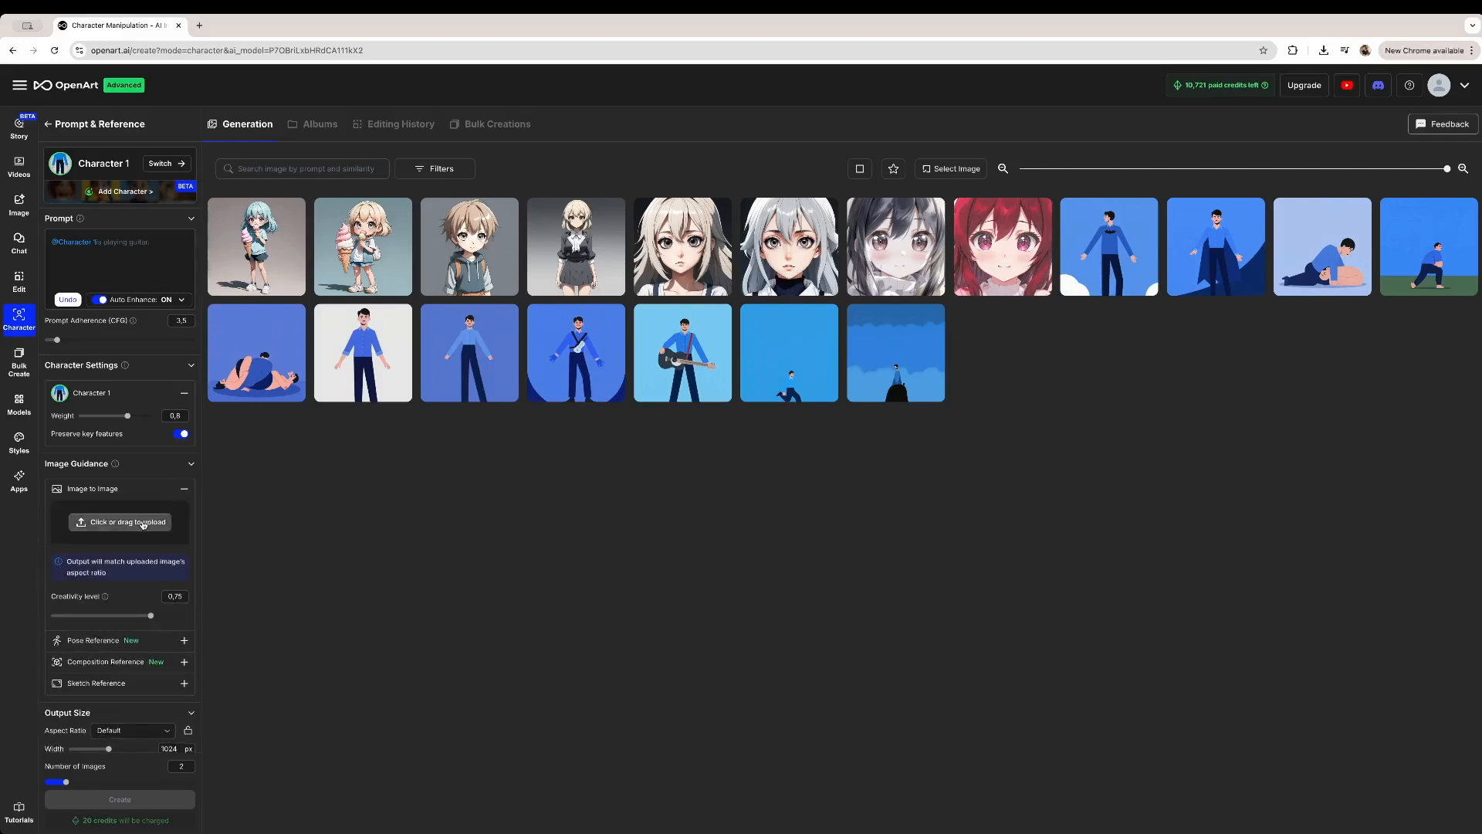
left_click(143, 525)
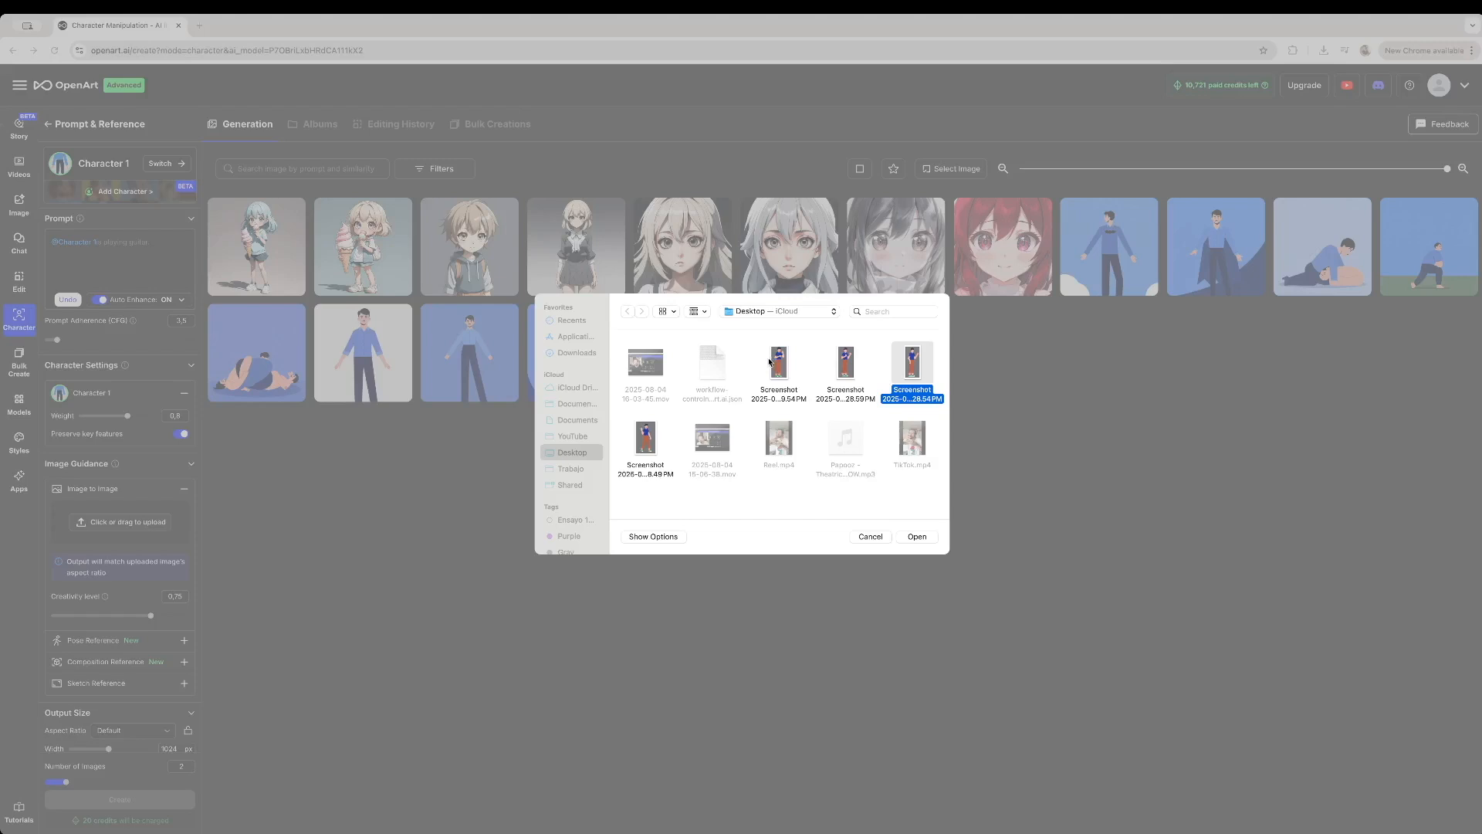
left_click(641, 439)
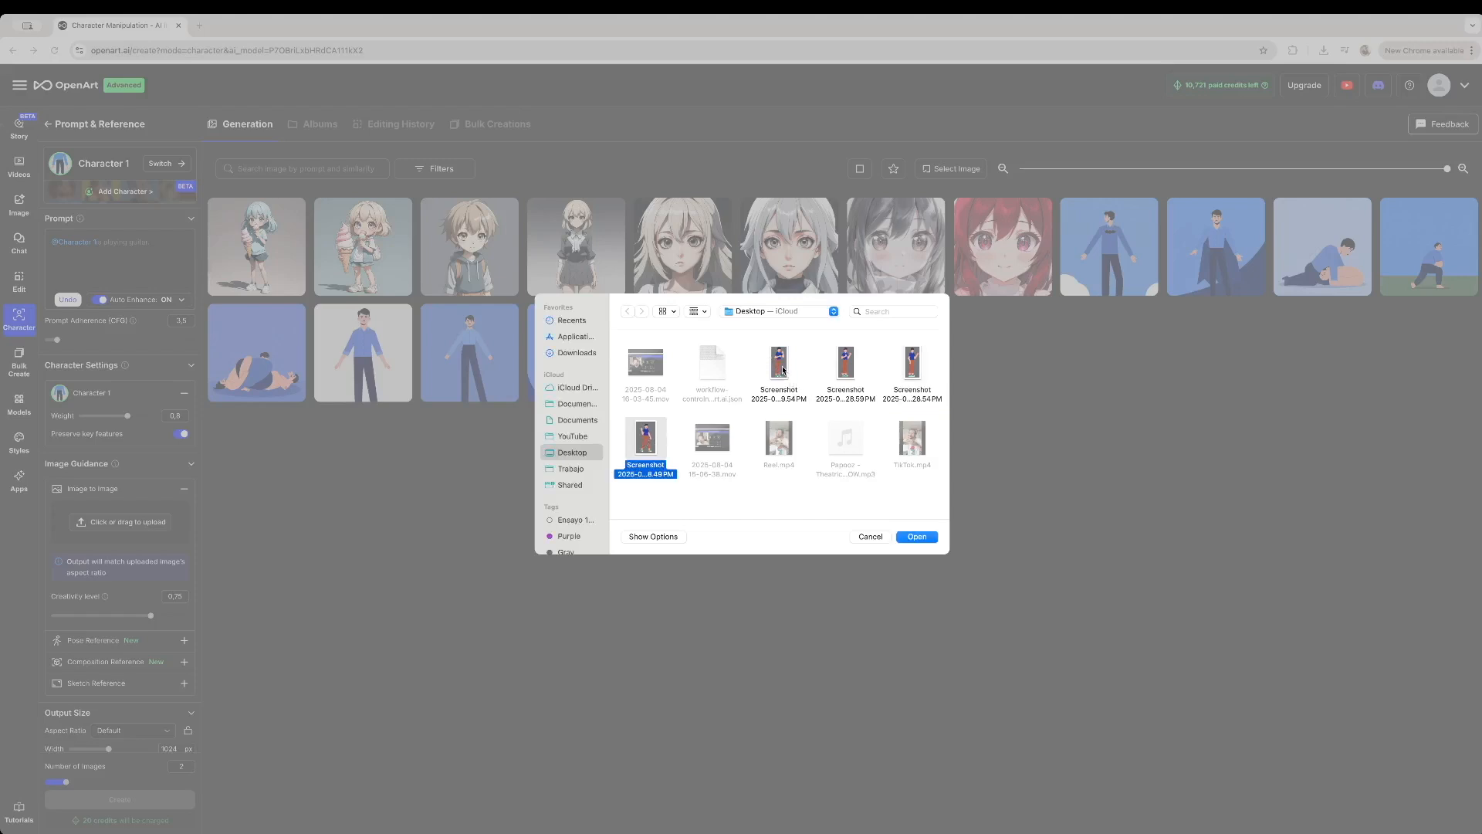
left_click(801, 386)
left_click(652, 438)
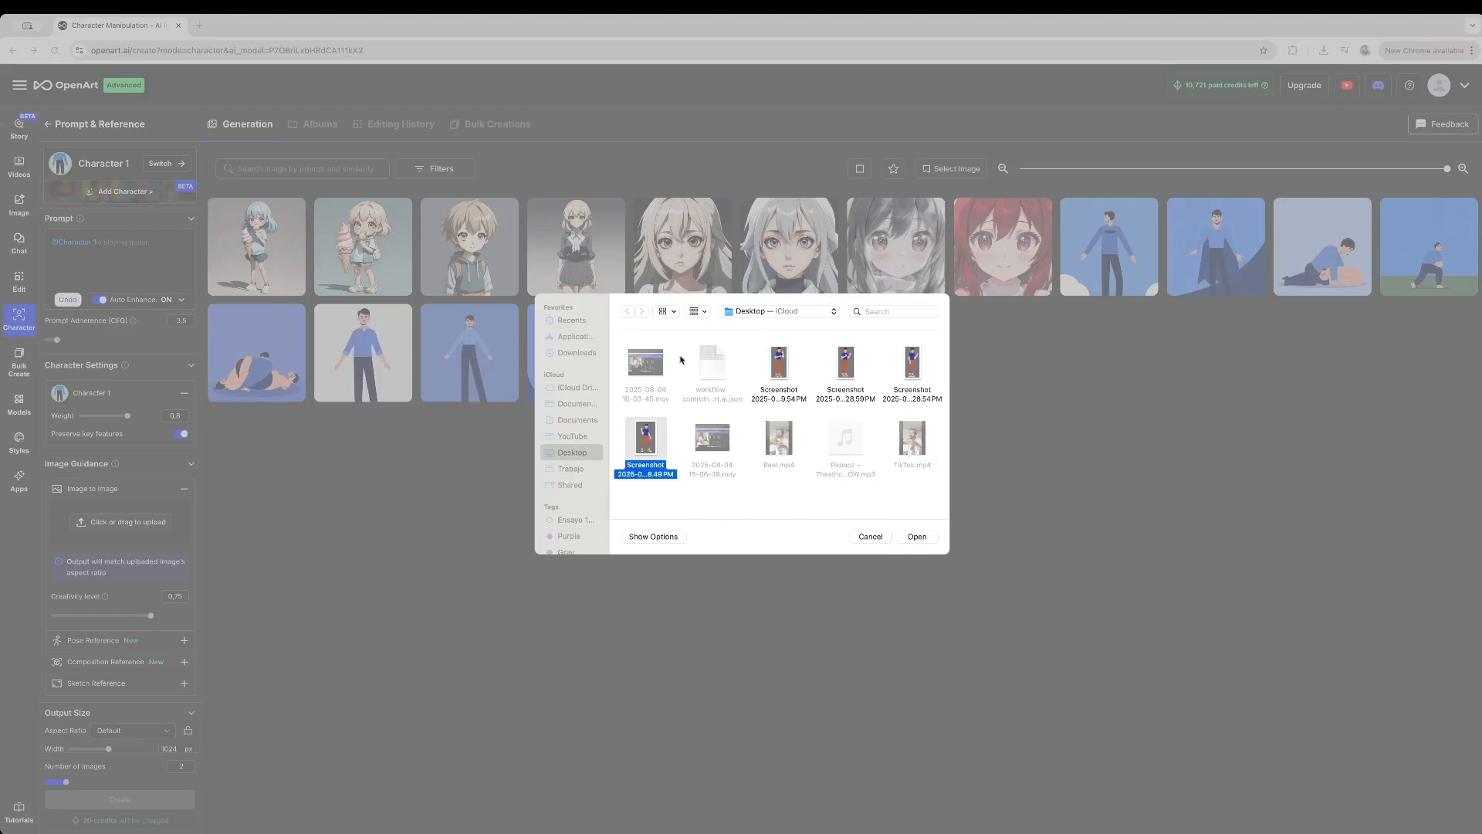
left_click(642, 457)
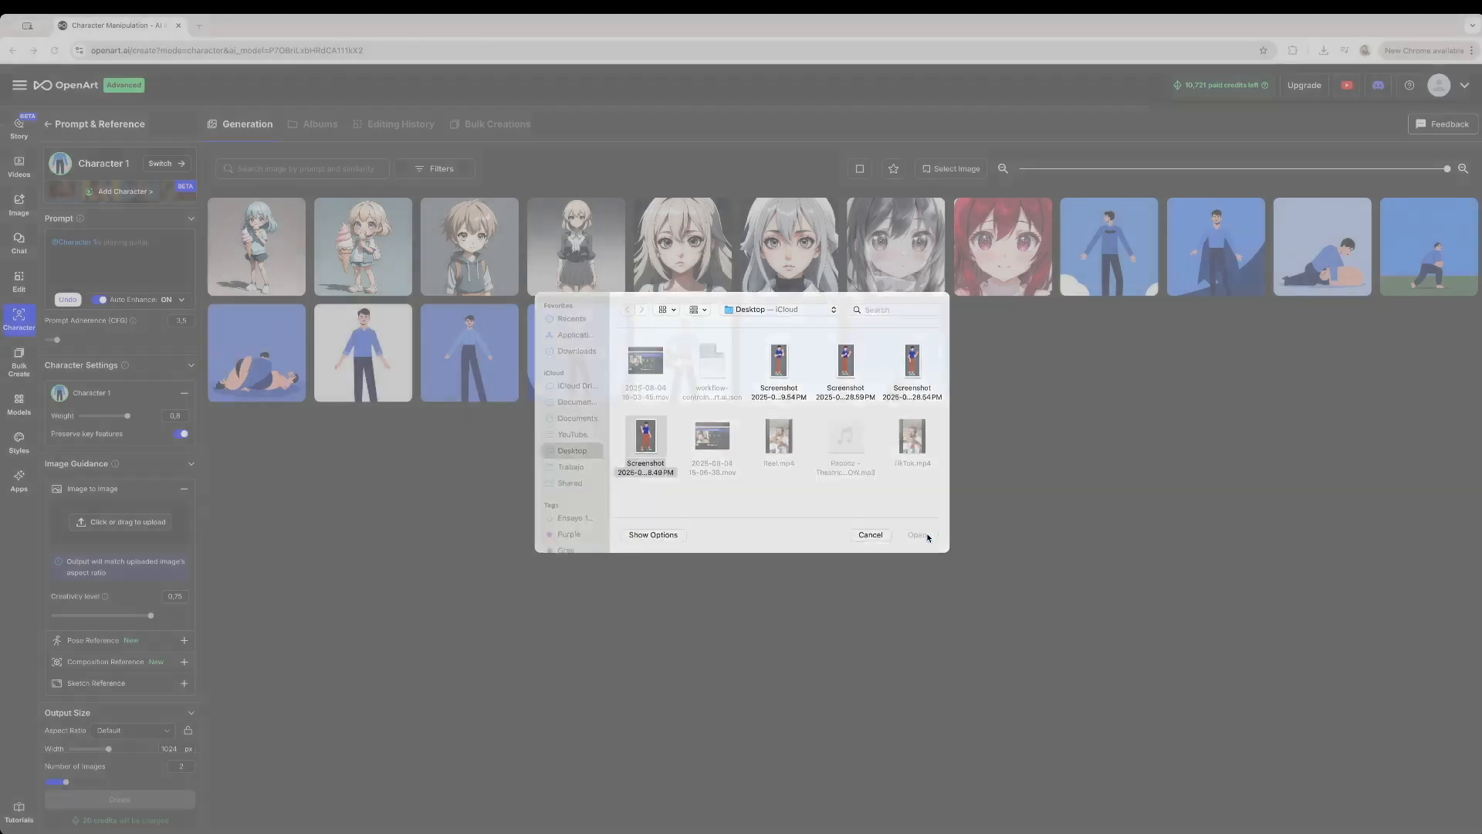
left_click(926, 536)
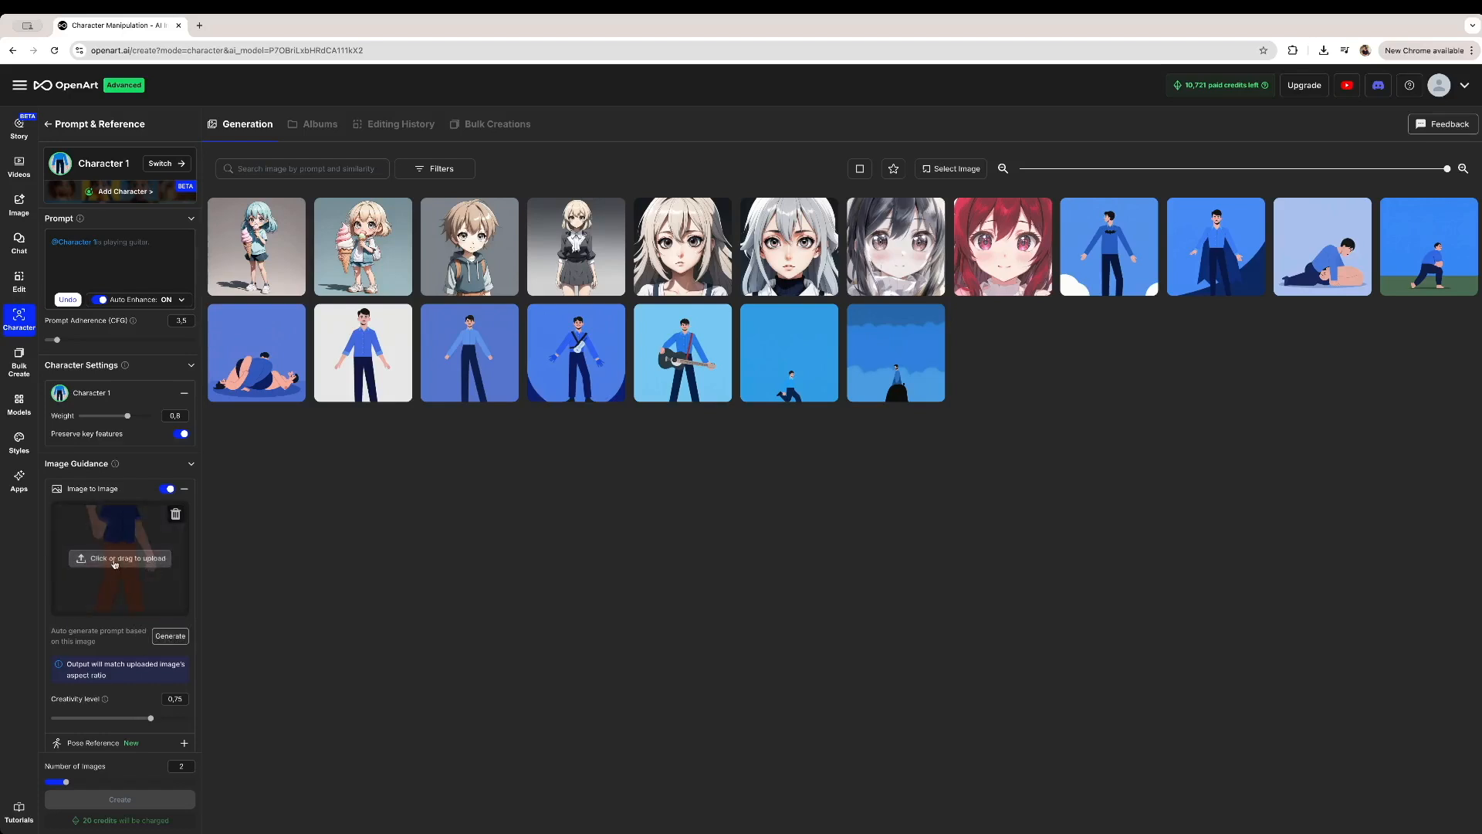
left_click(162, 637)
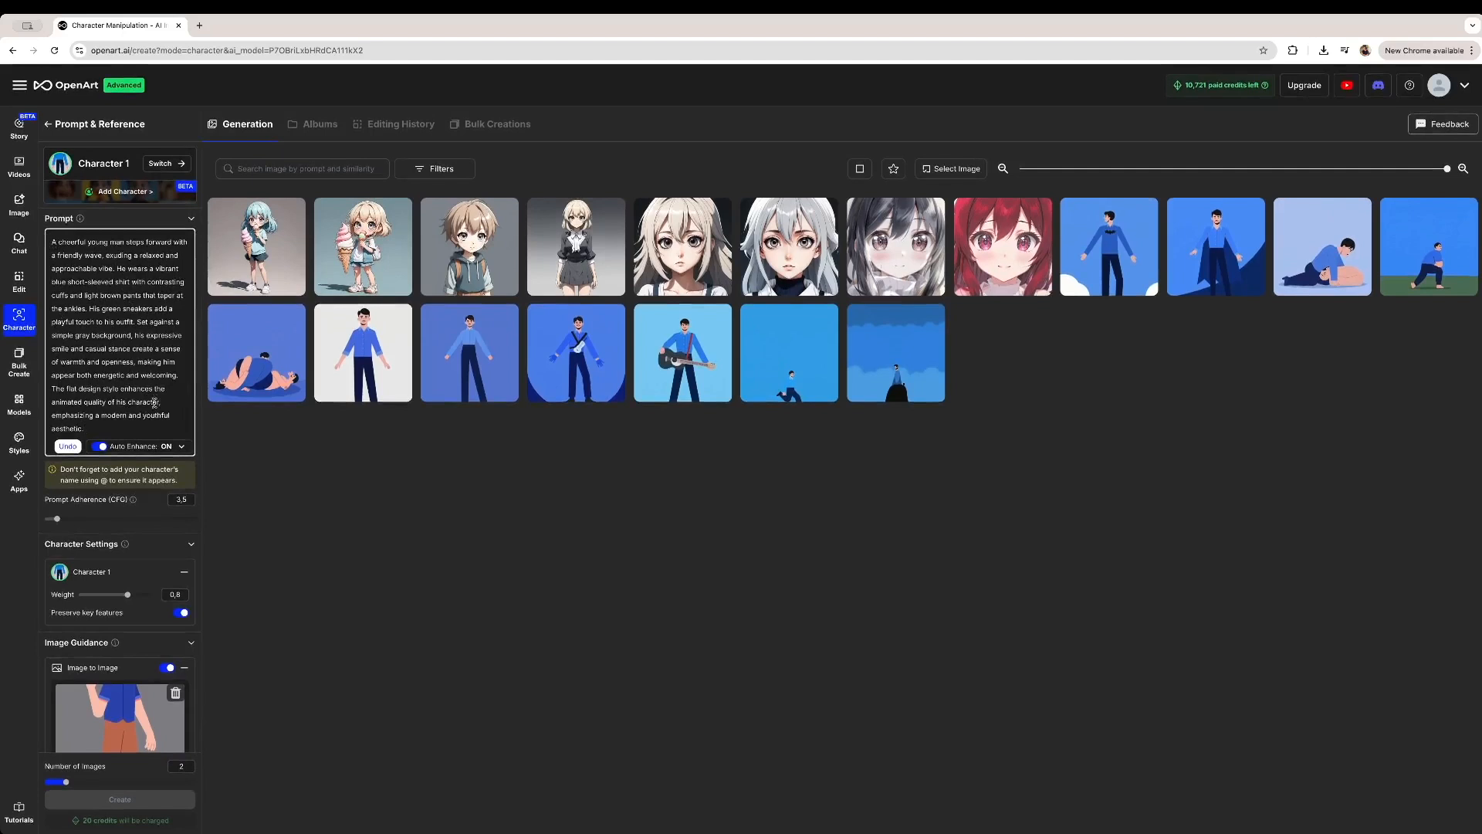
left_click(52, 242)
type("@Character 1")
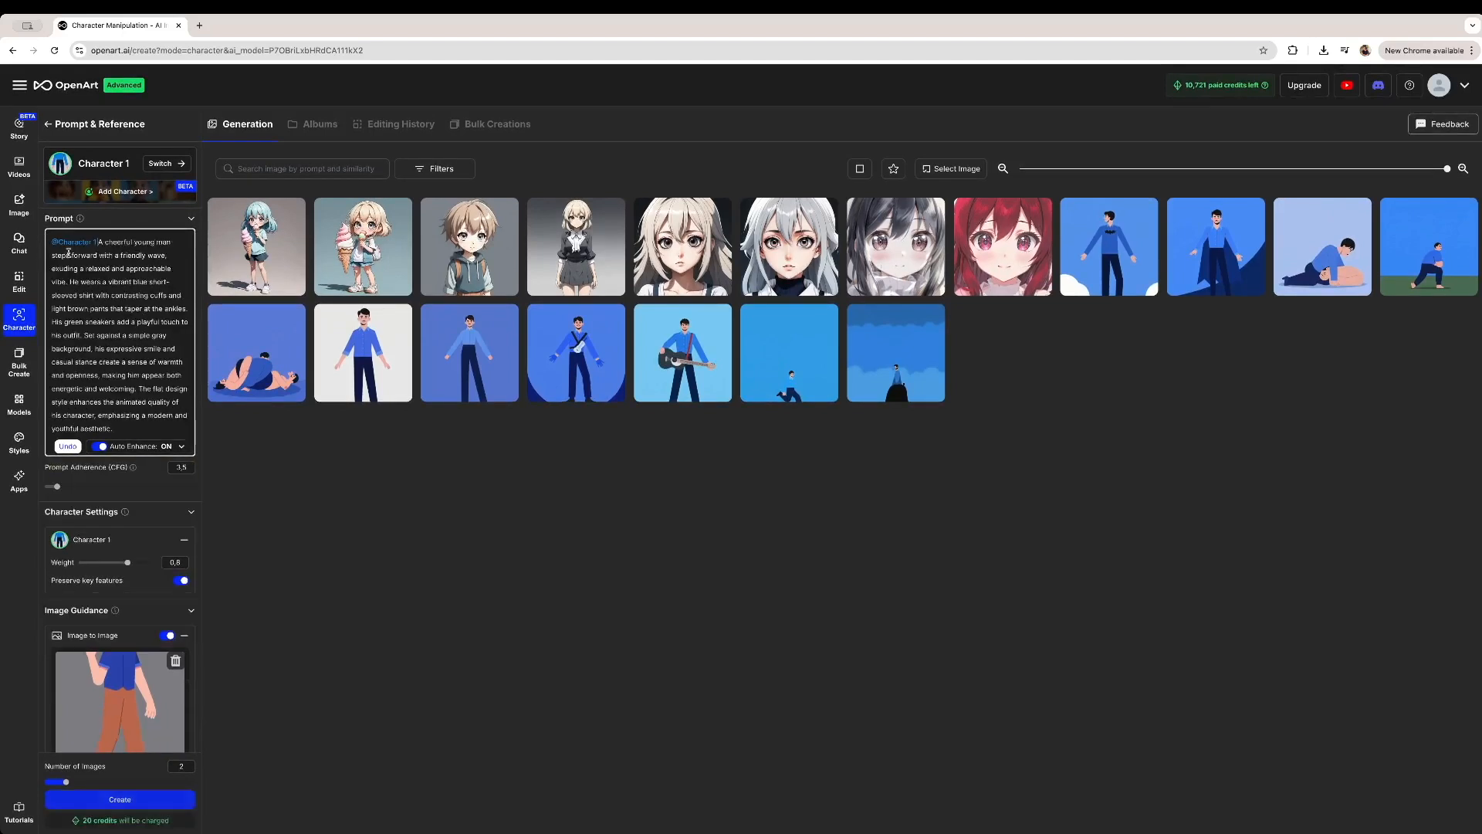
left_click_drag(125, 424, 96, 244)
left_click(110, 262)
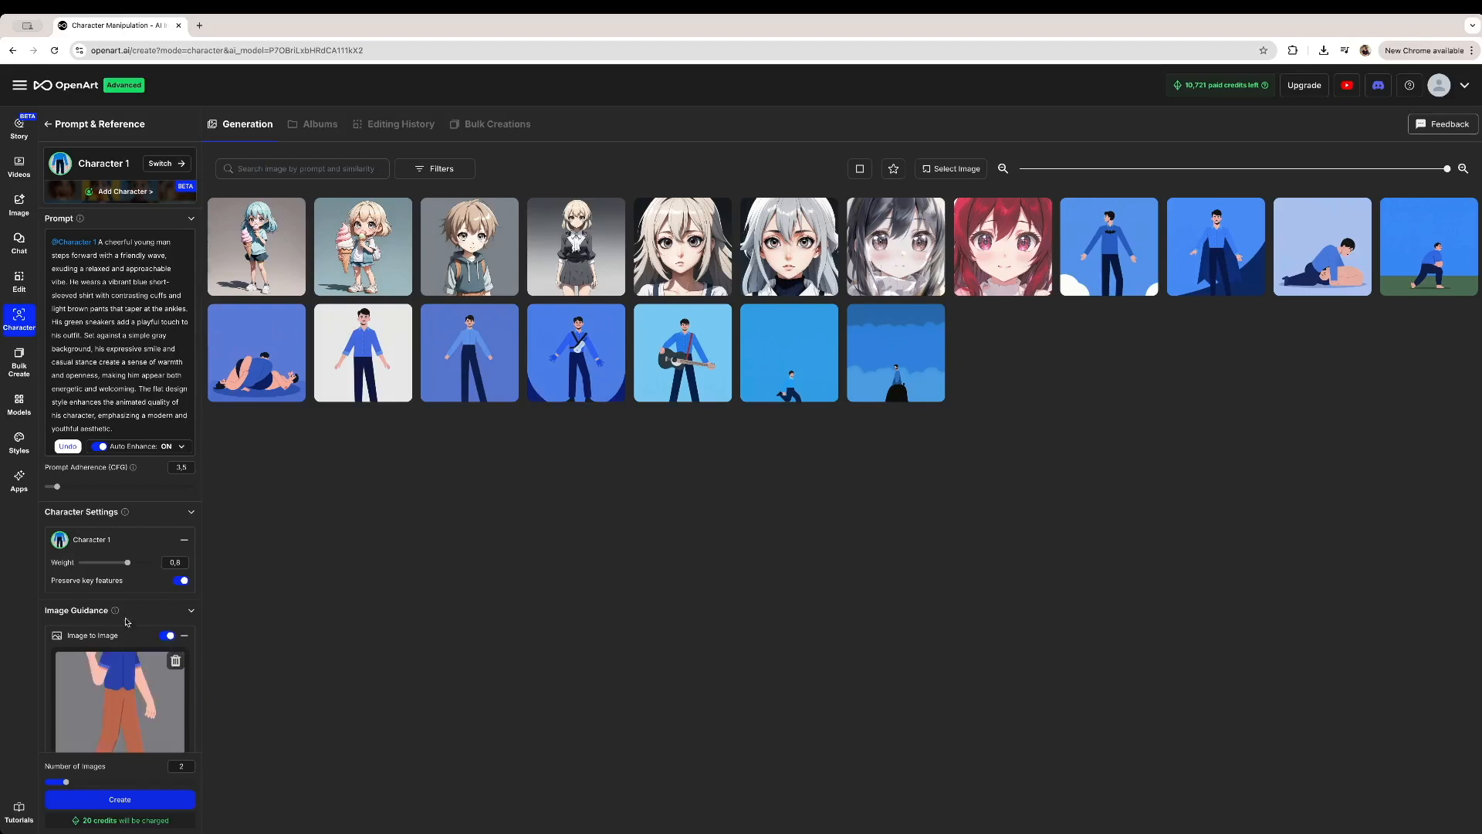
Generate images with Character 1's weight set to 0.6 and preview both results
mouse_move(127, 562)
left_mouse_down()
mouse_move(79, 563)
mouse_move(152, 565)
mouse_move(116, 566)
left_mouse_up()
left_click(145, 802)
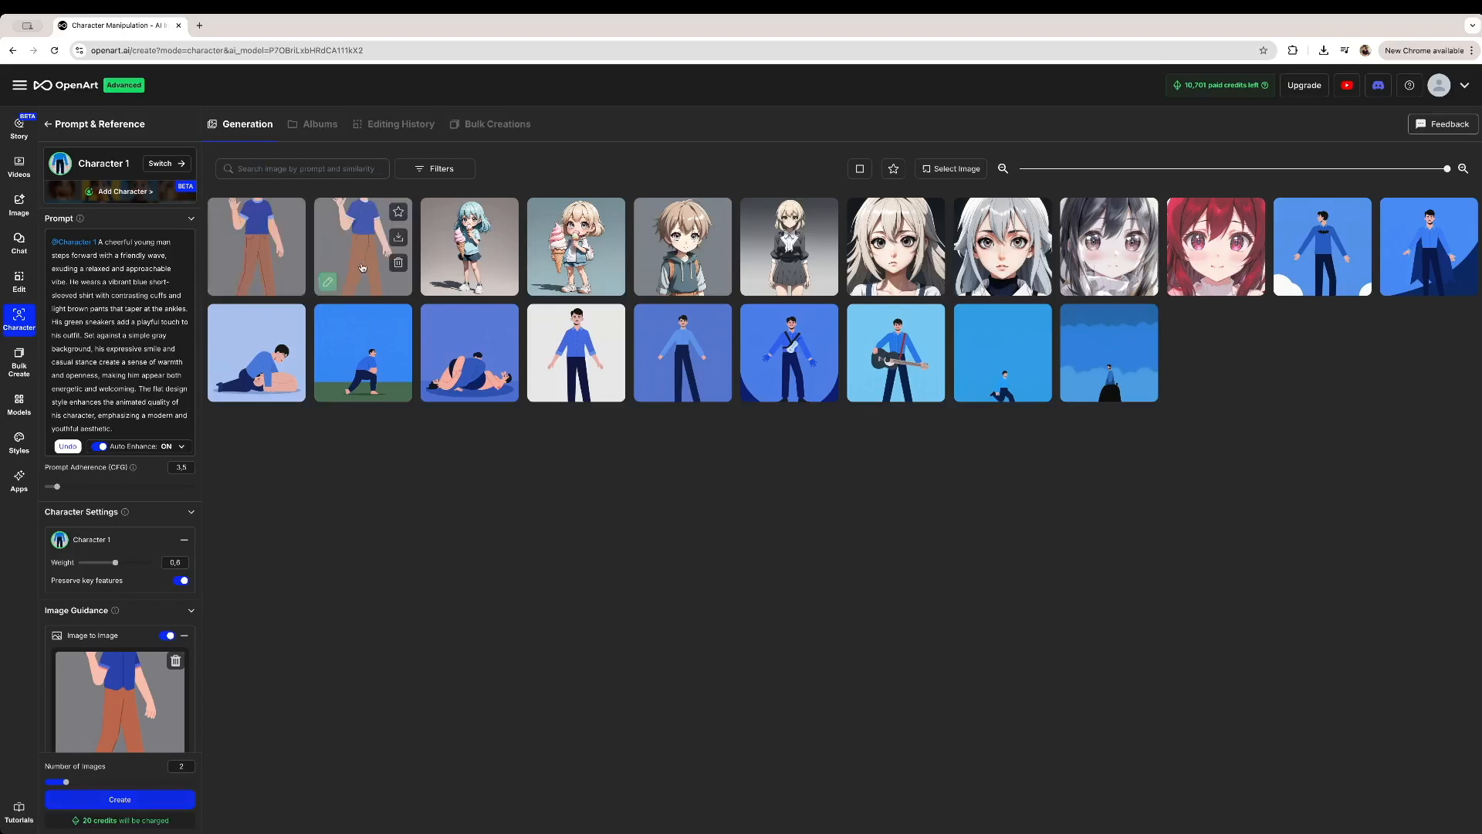
left_click(361, 261)
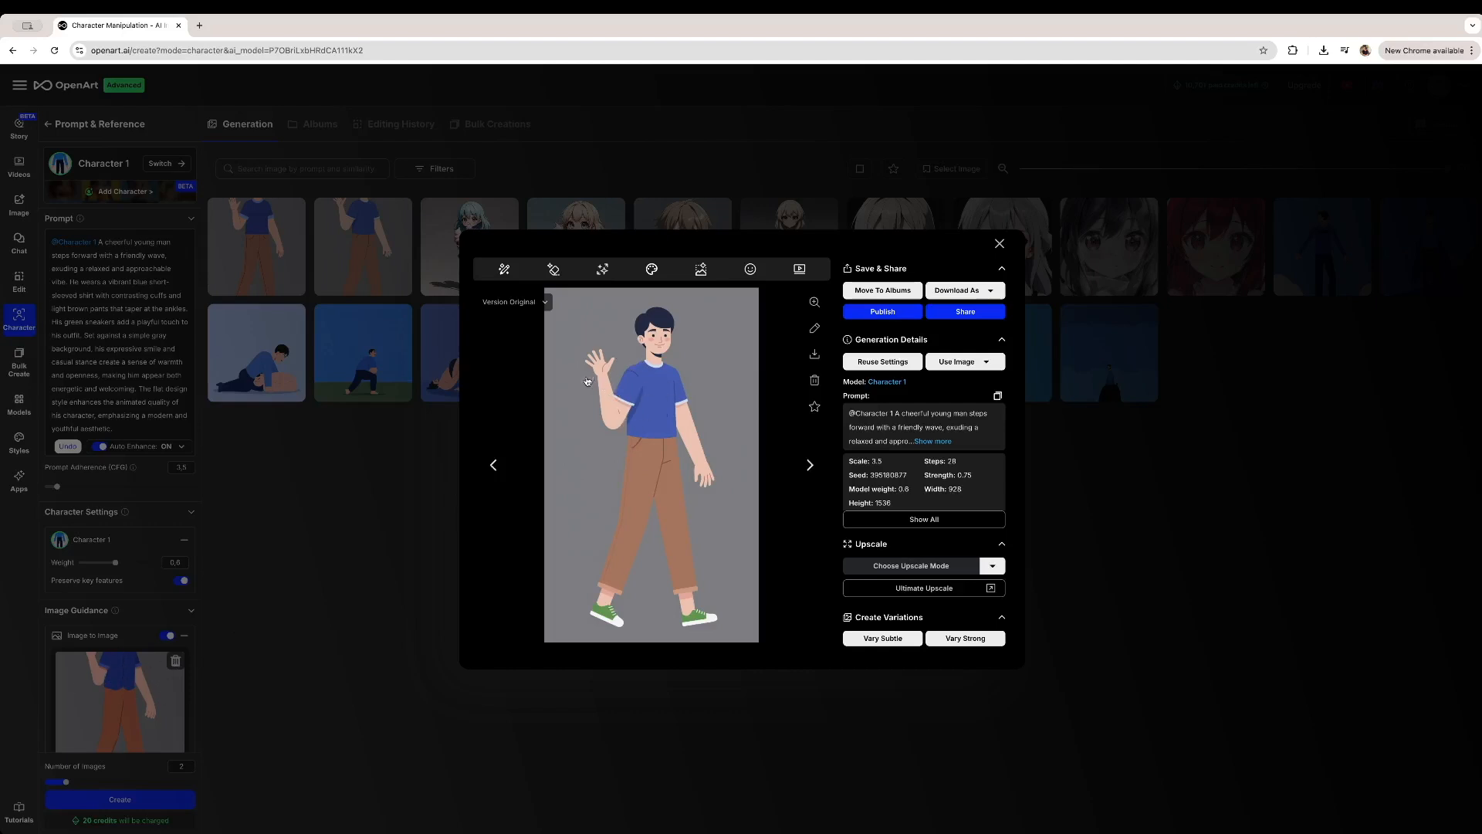
key("Right")
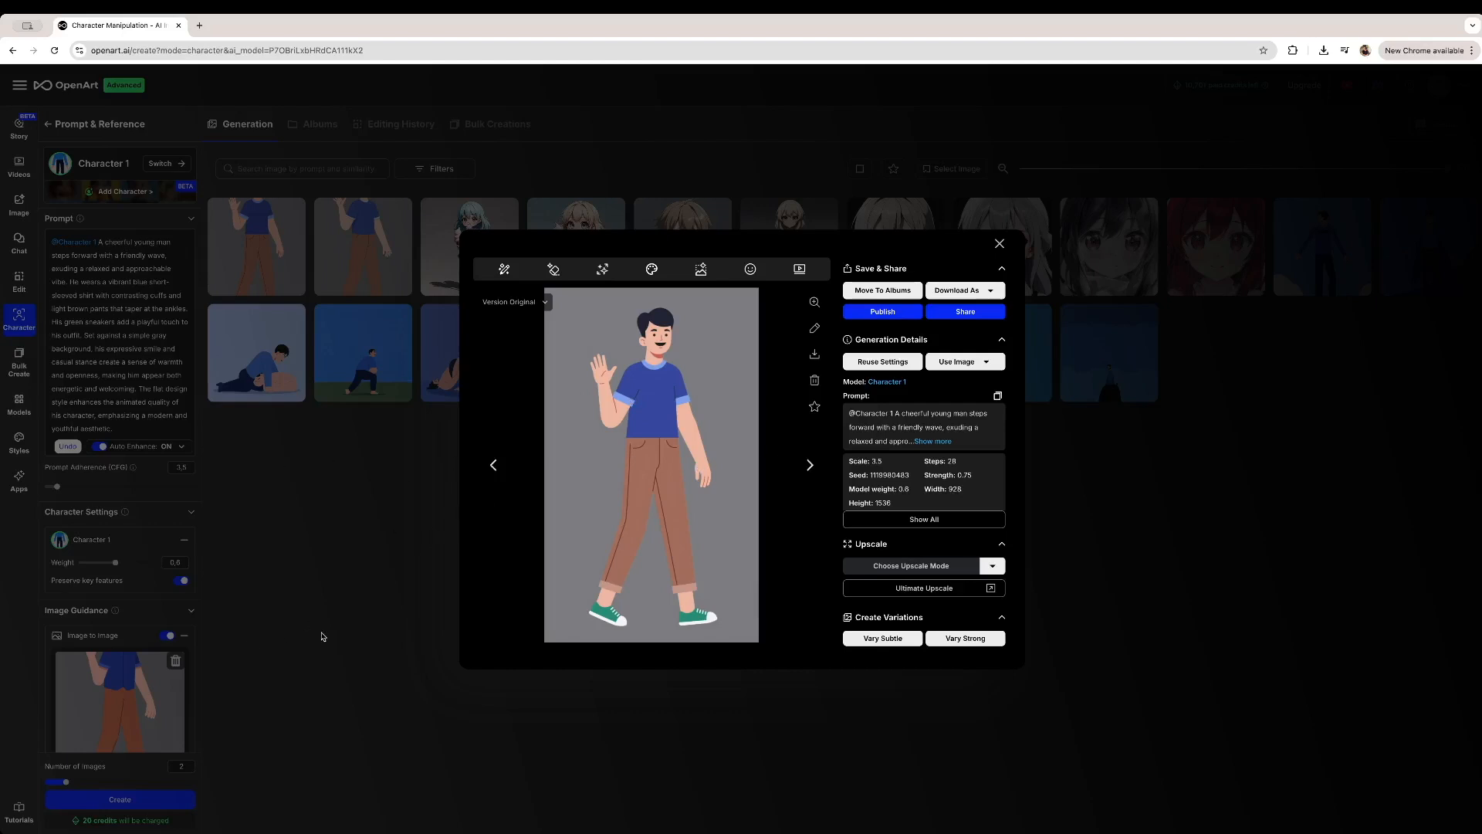
left_click(387, 618)
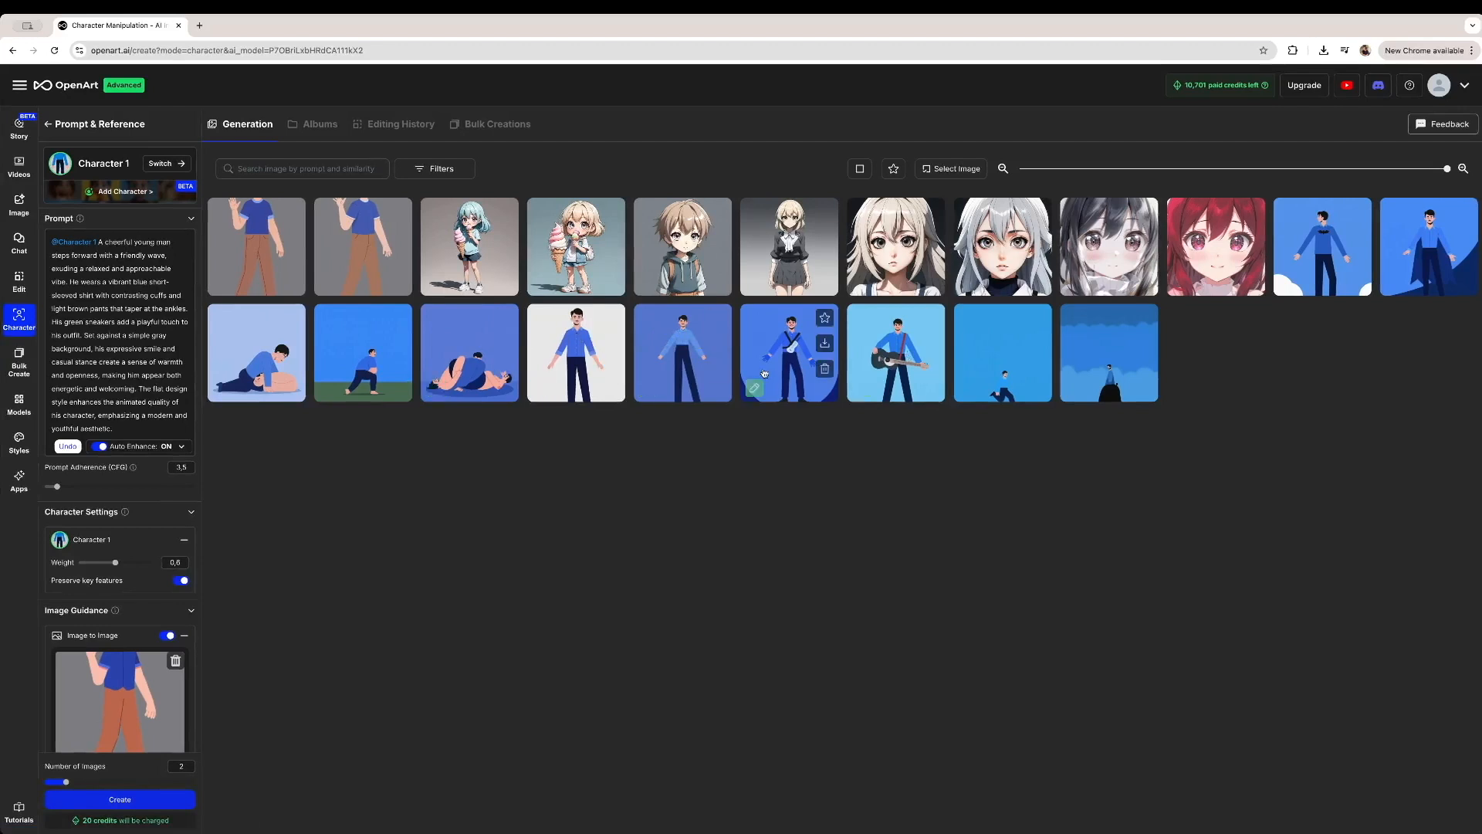
Generate images with Character 1's weight set to 0 and preview both results
left_click(78, 568)
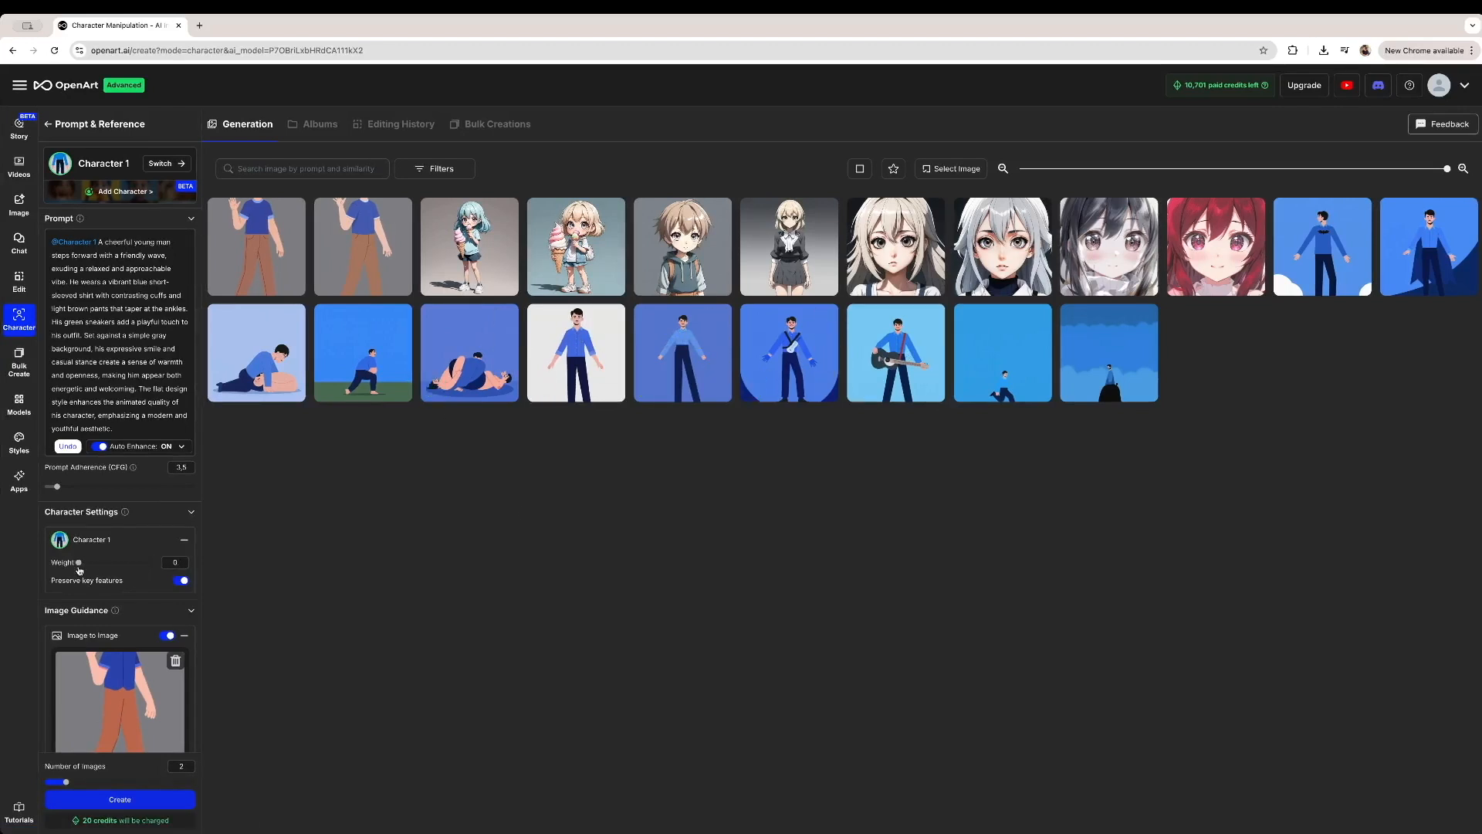
left_click(154, 803)
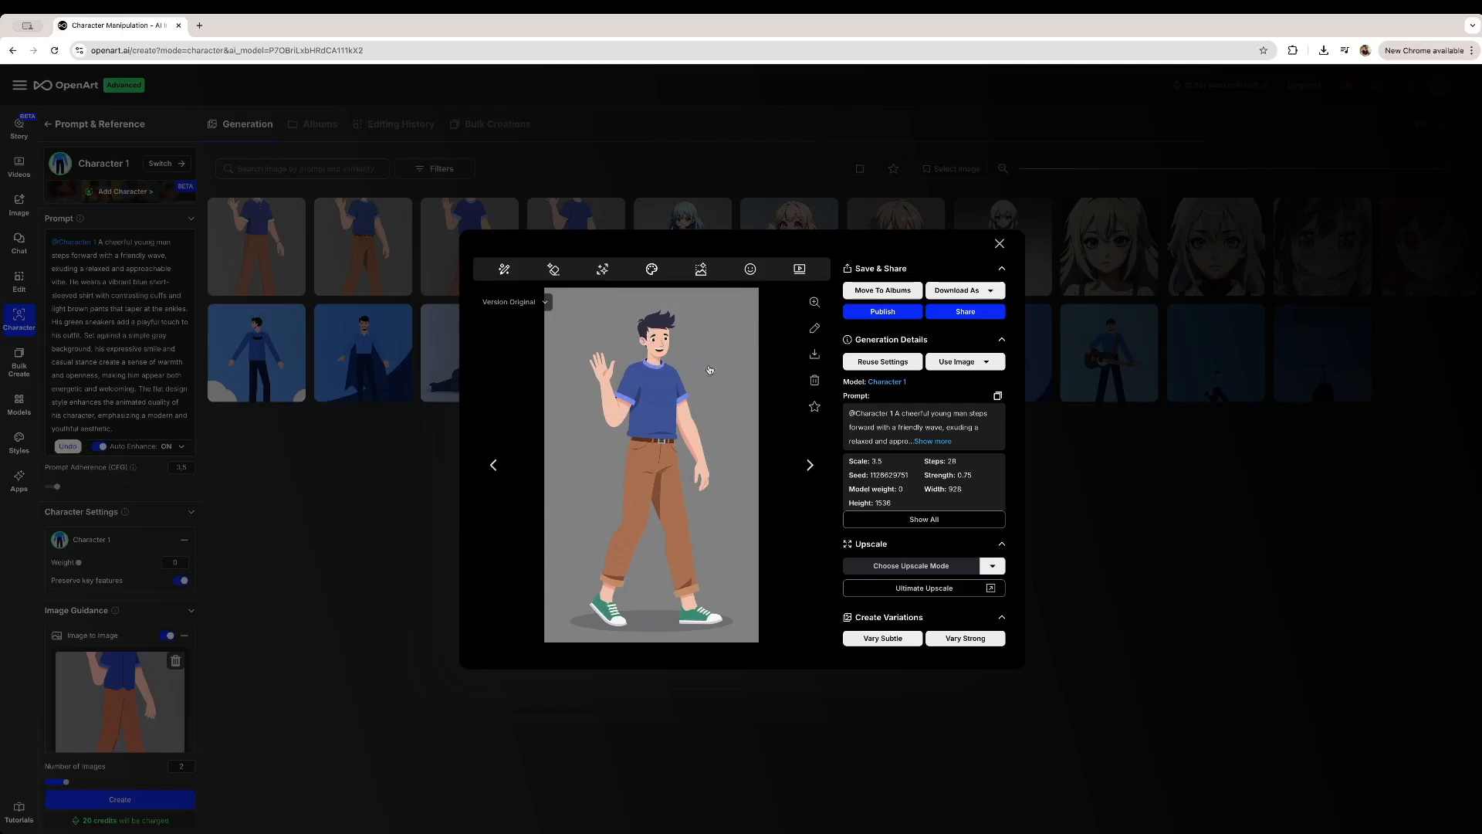
key("Left")
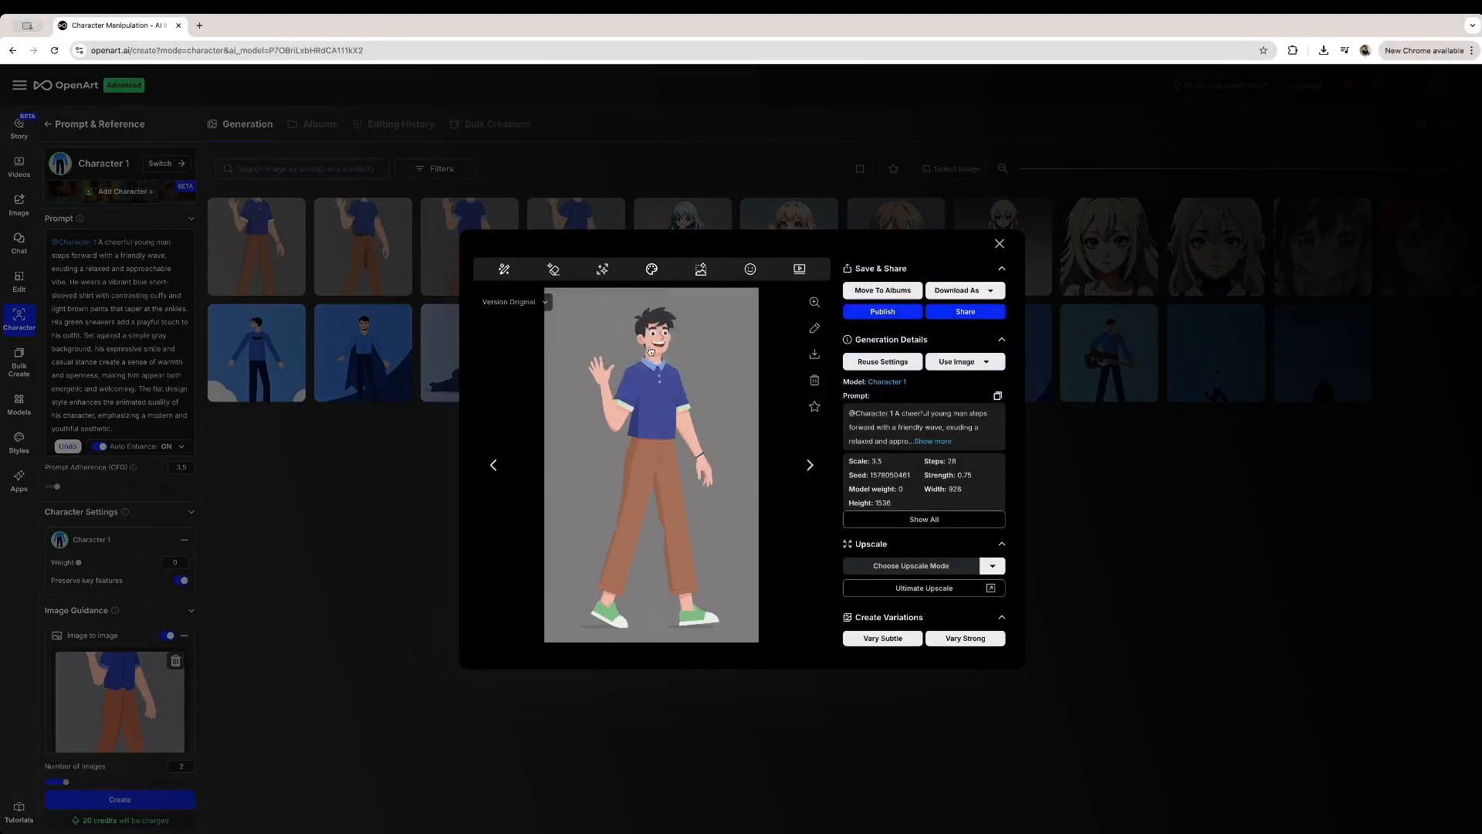
left_click(410, 500)
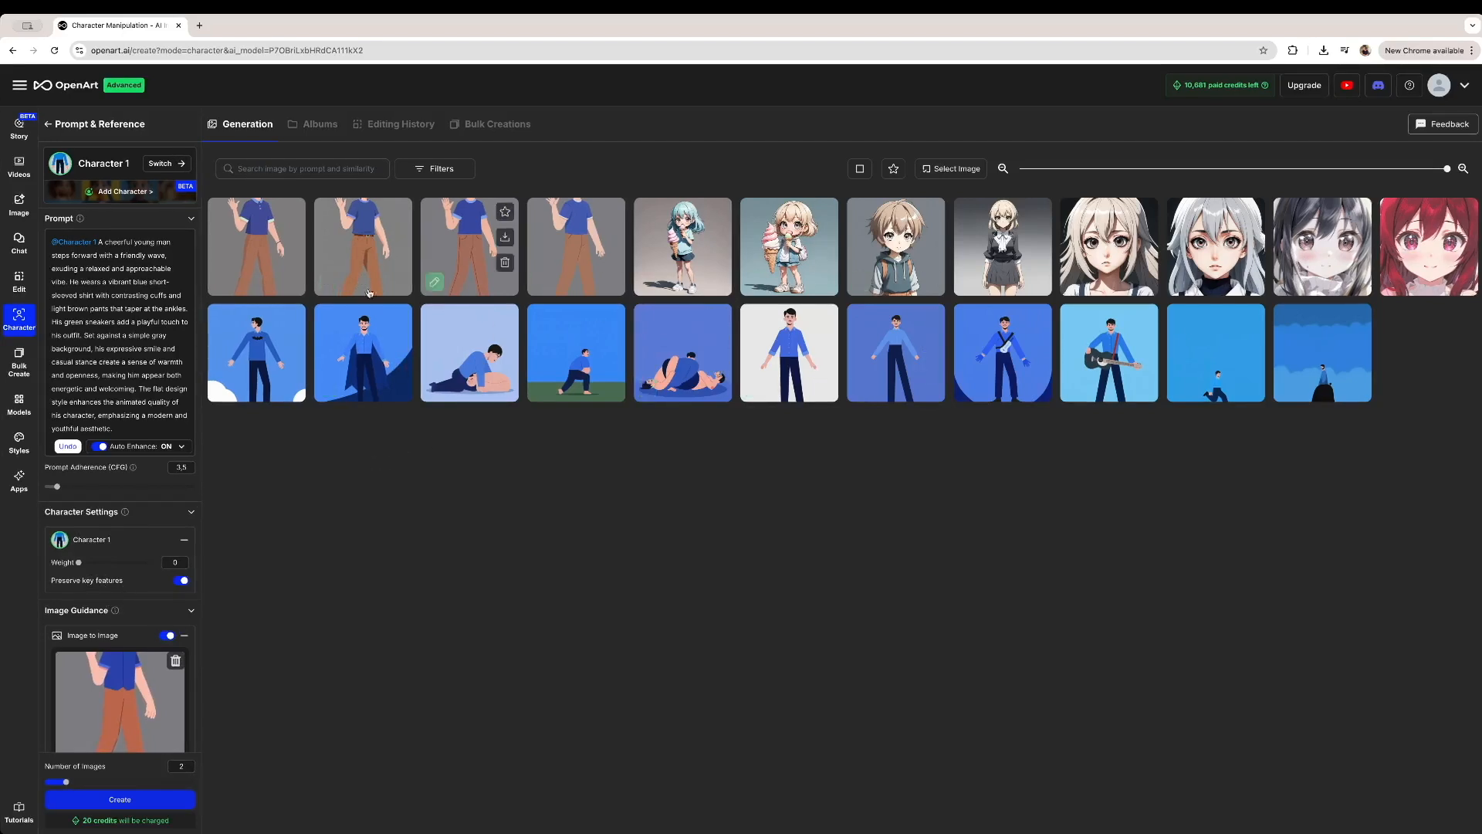
Generate images with Character 1's weight set to 1.2 and preview a result
left_click_drag(81, 563, 158, 567)
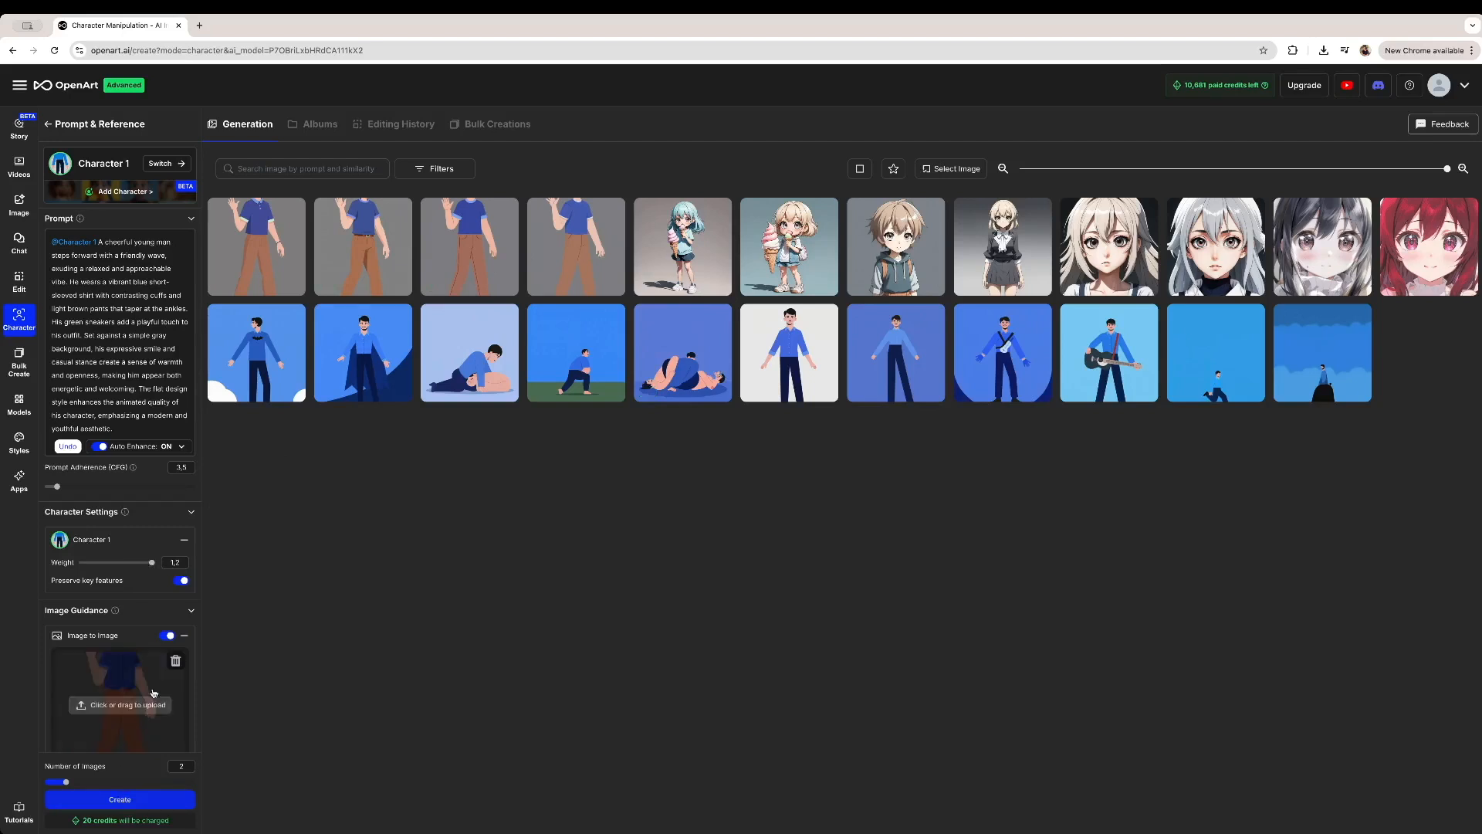
left_click(117, 802)
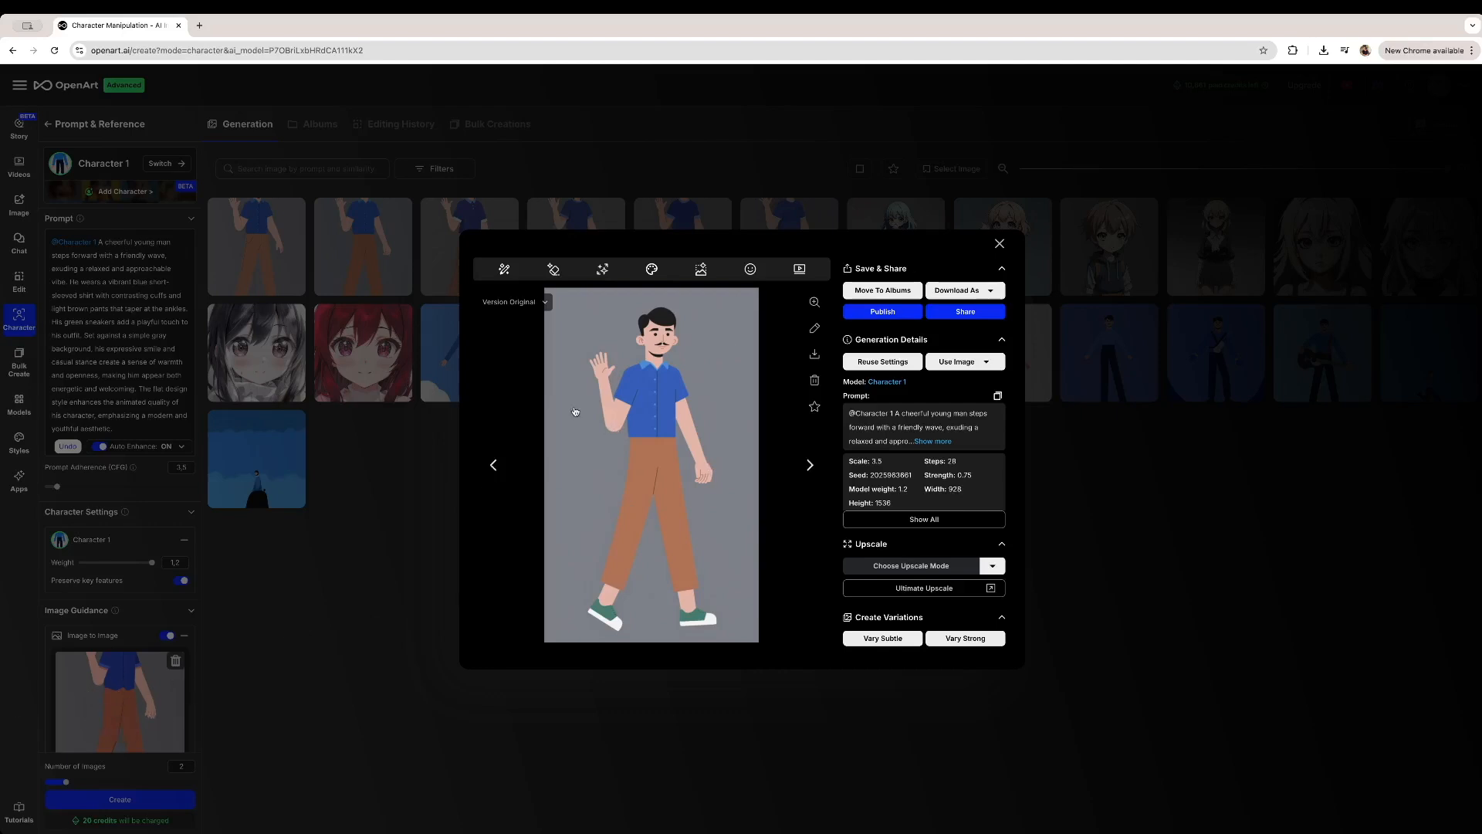
left_click(288, 563)
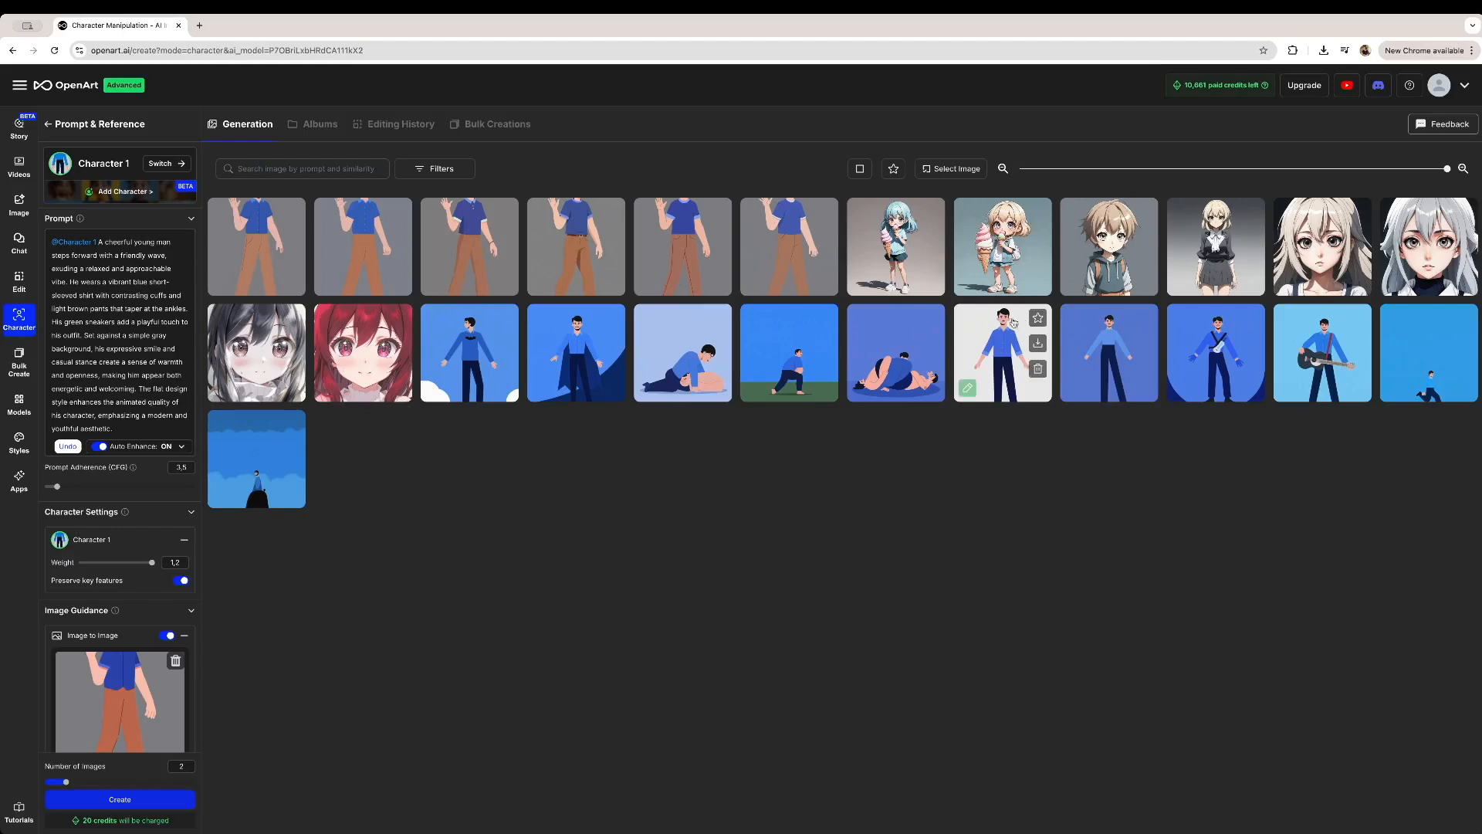
Compare earlier Character 1 images, including the white-background one, with the walking figure generated at weight 1.2
left_click(1003, 355)
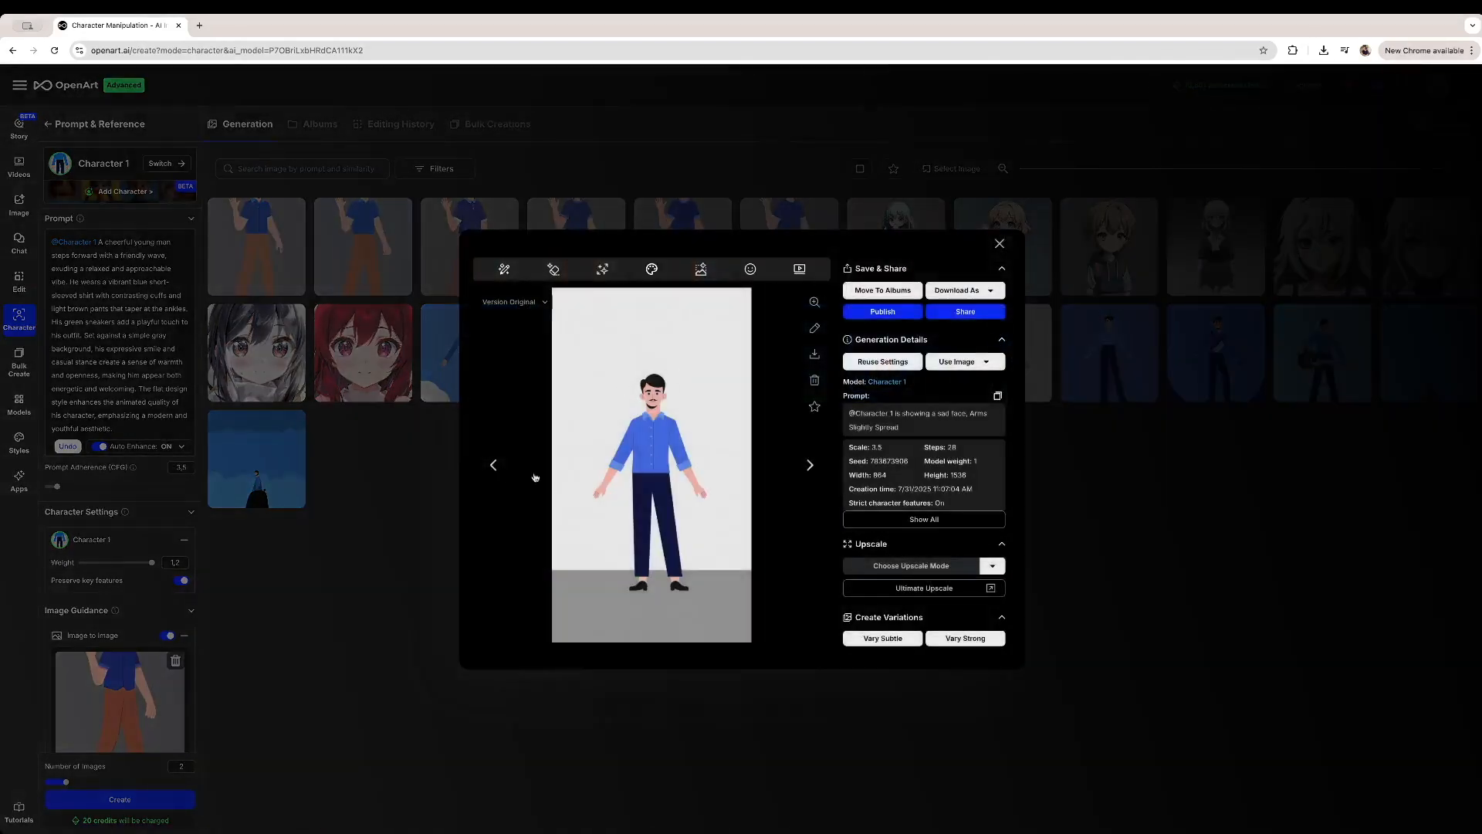
left_click(1058, 497)
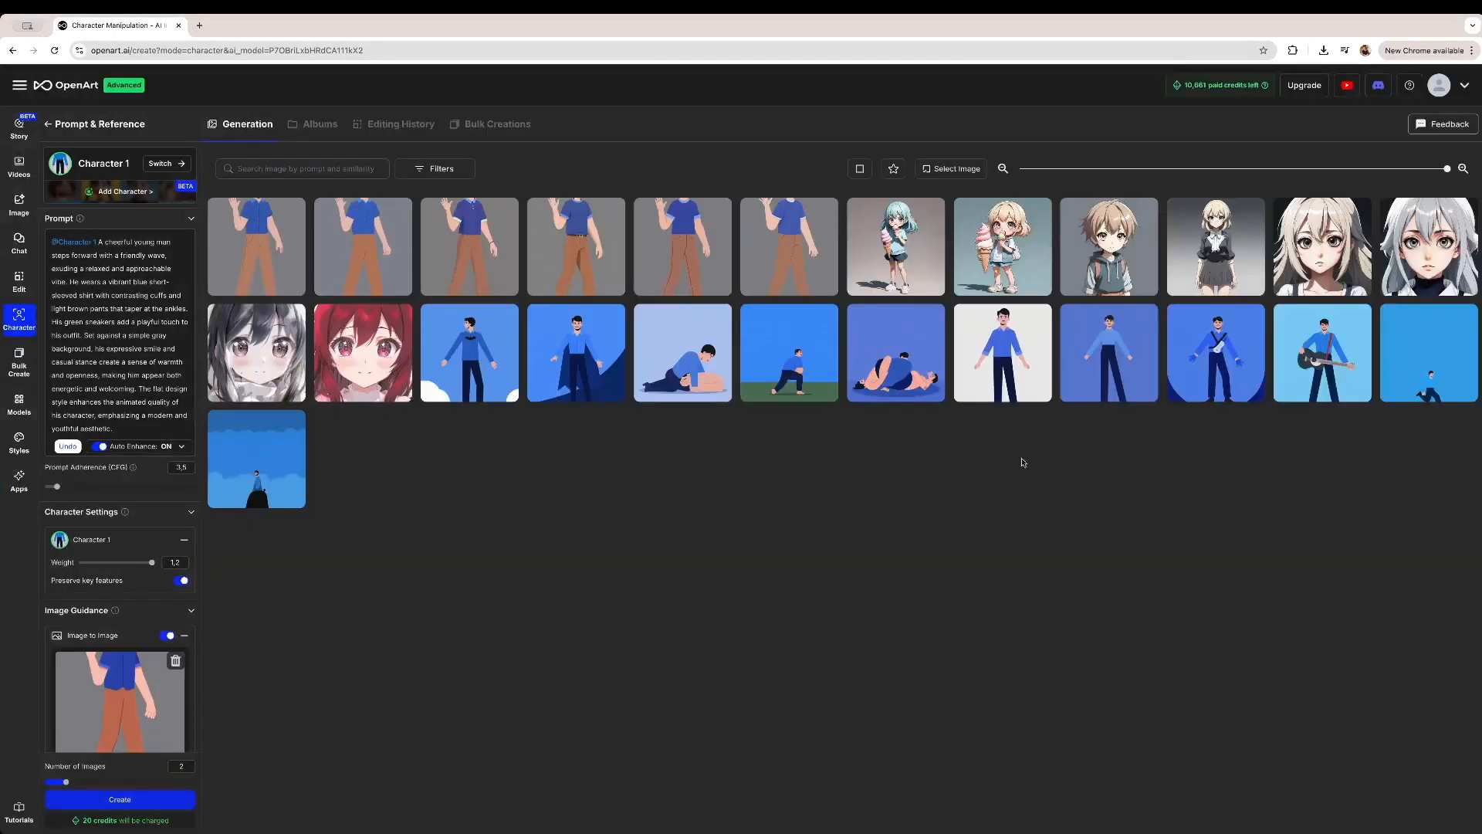
left_click(1109, 355)
left_click(417, 511)
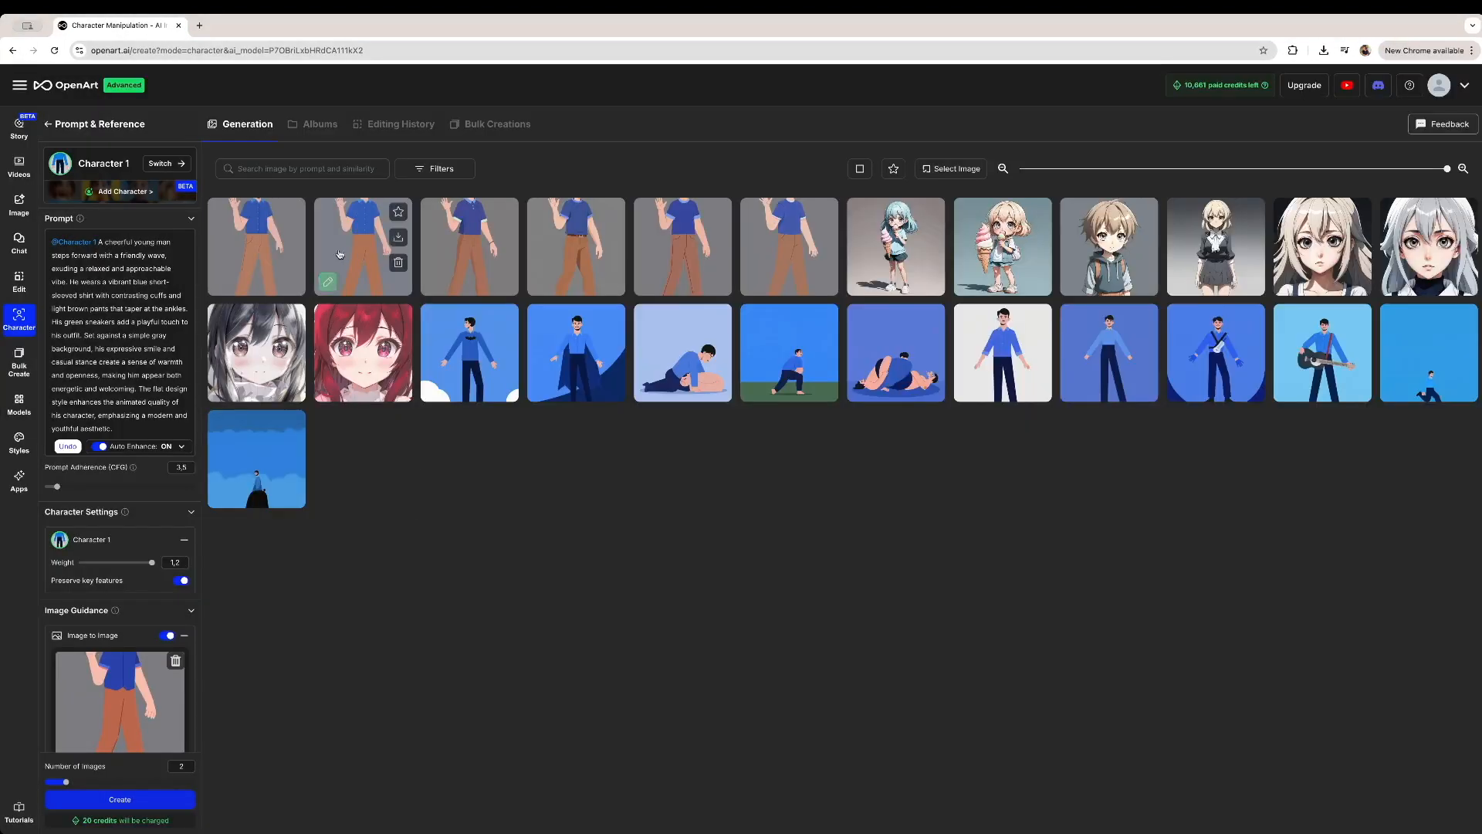
left_click(339, 255)
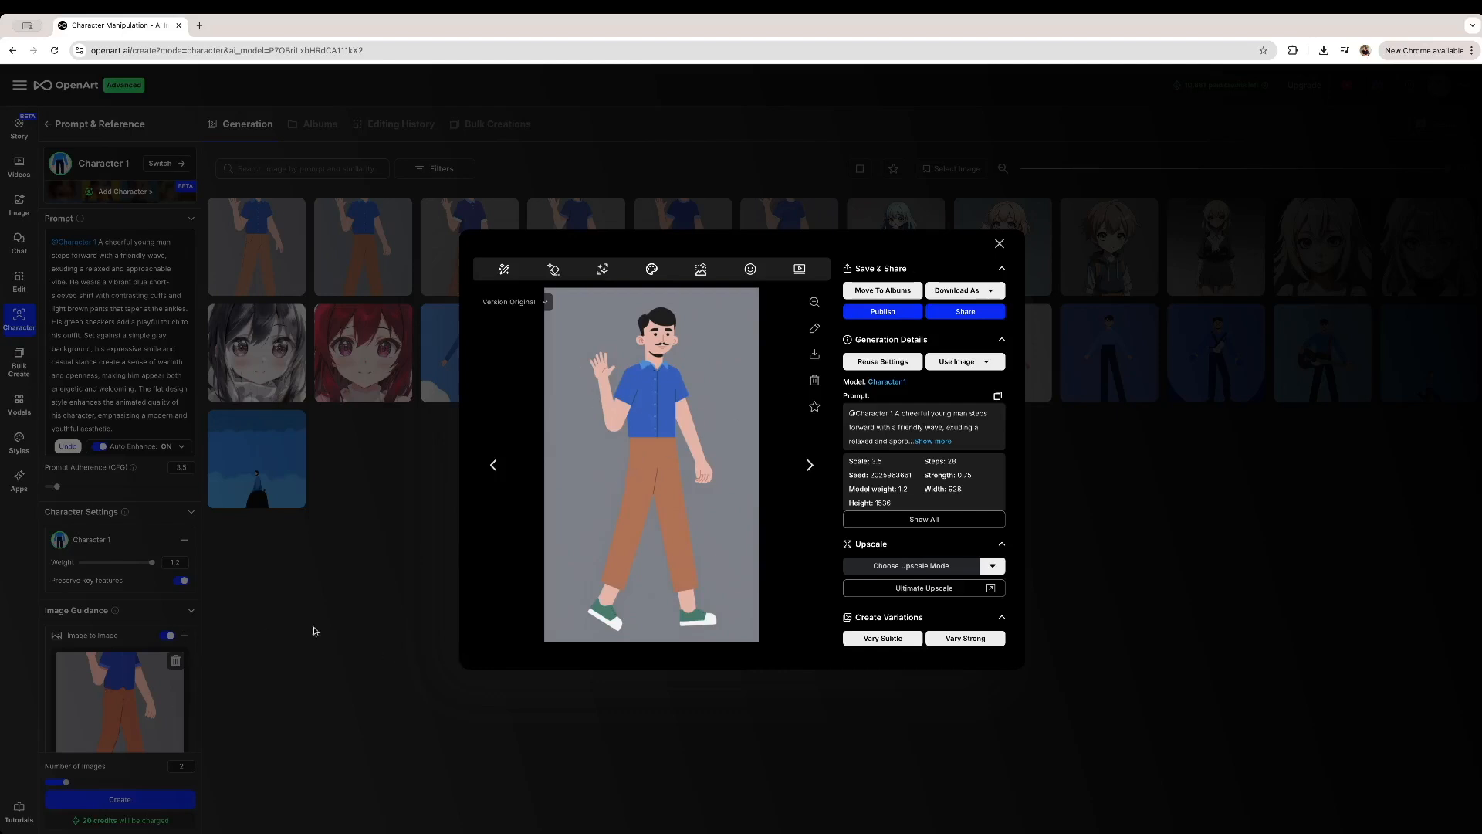
left_click(344, 642)
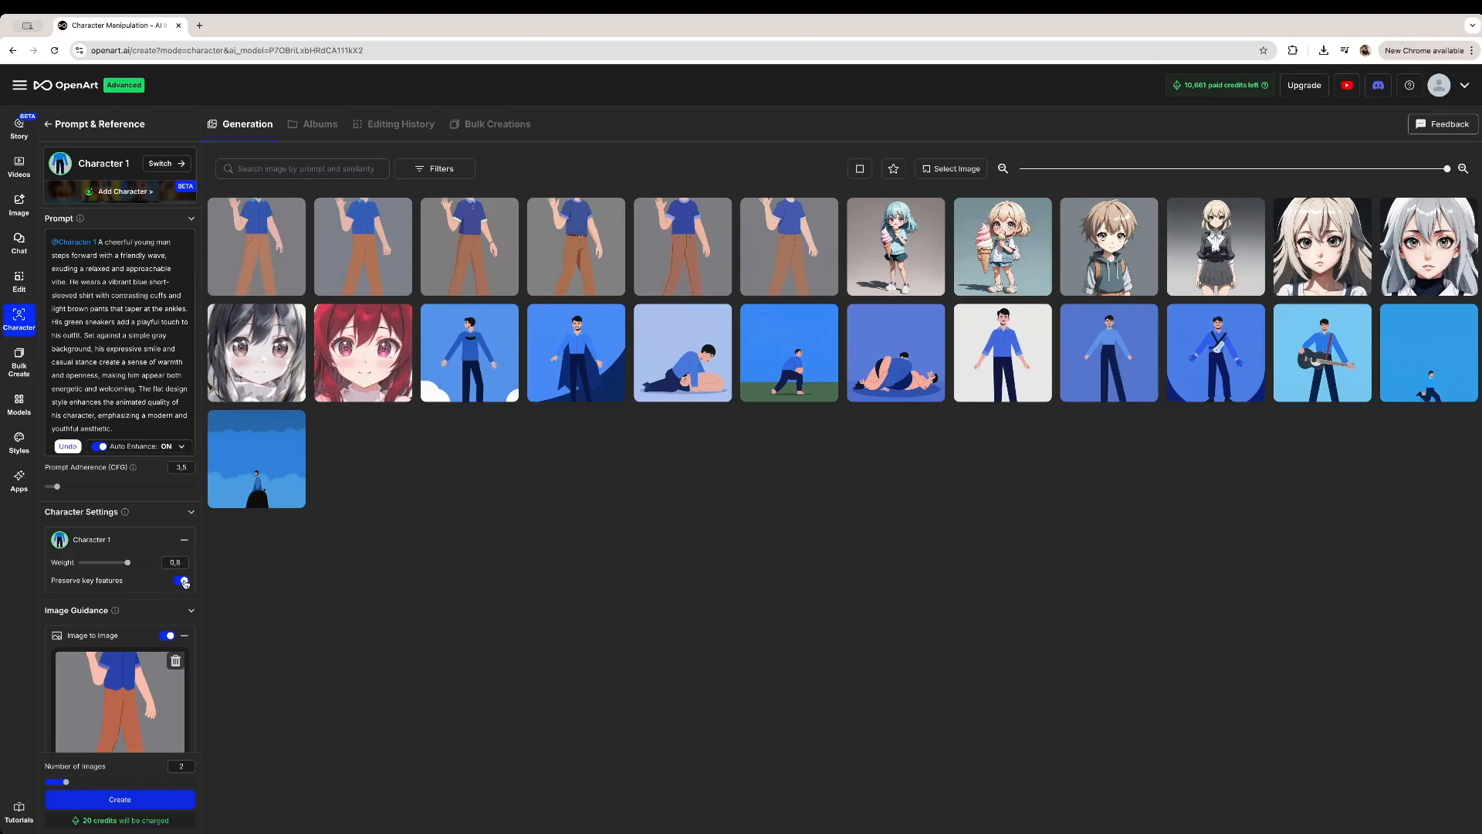
Generate images at weight 0.8 with Preserve key features turned off, and preview both results
left_click(183, 581)
left_click(112, 800)
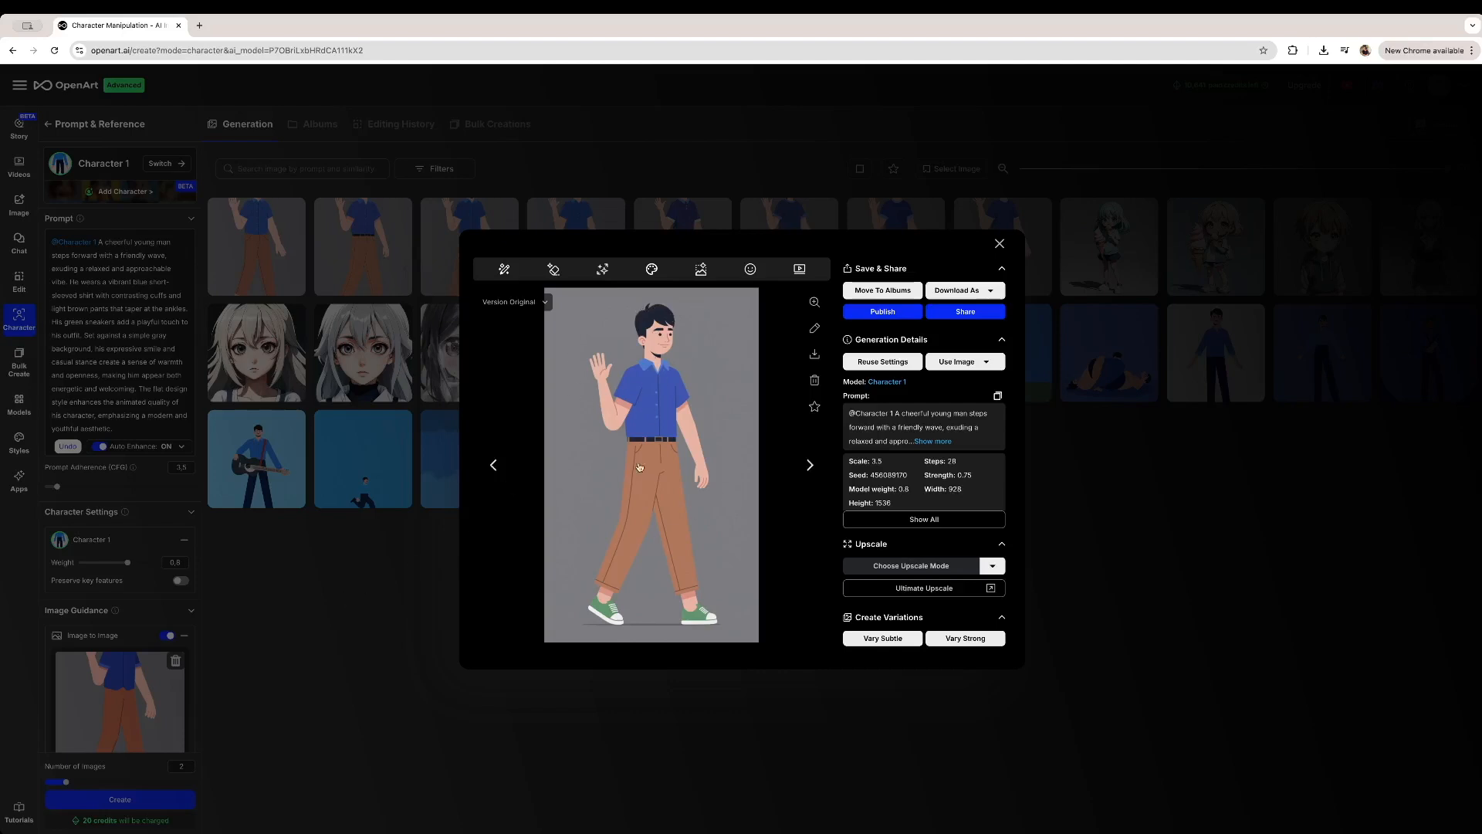
left_click(364, 628)
left_click(222, 280)
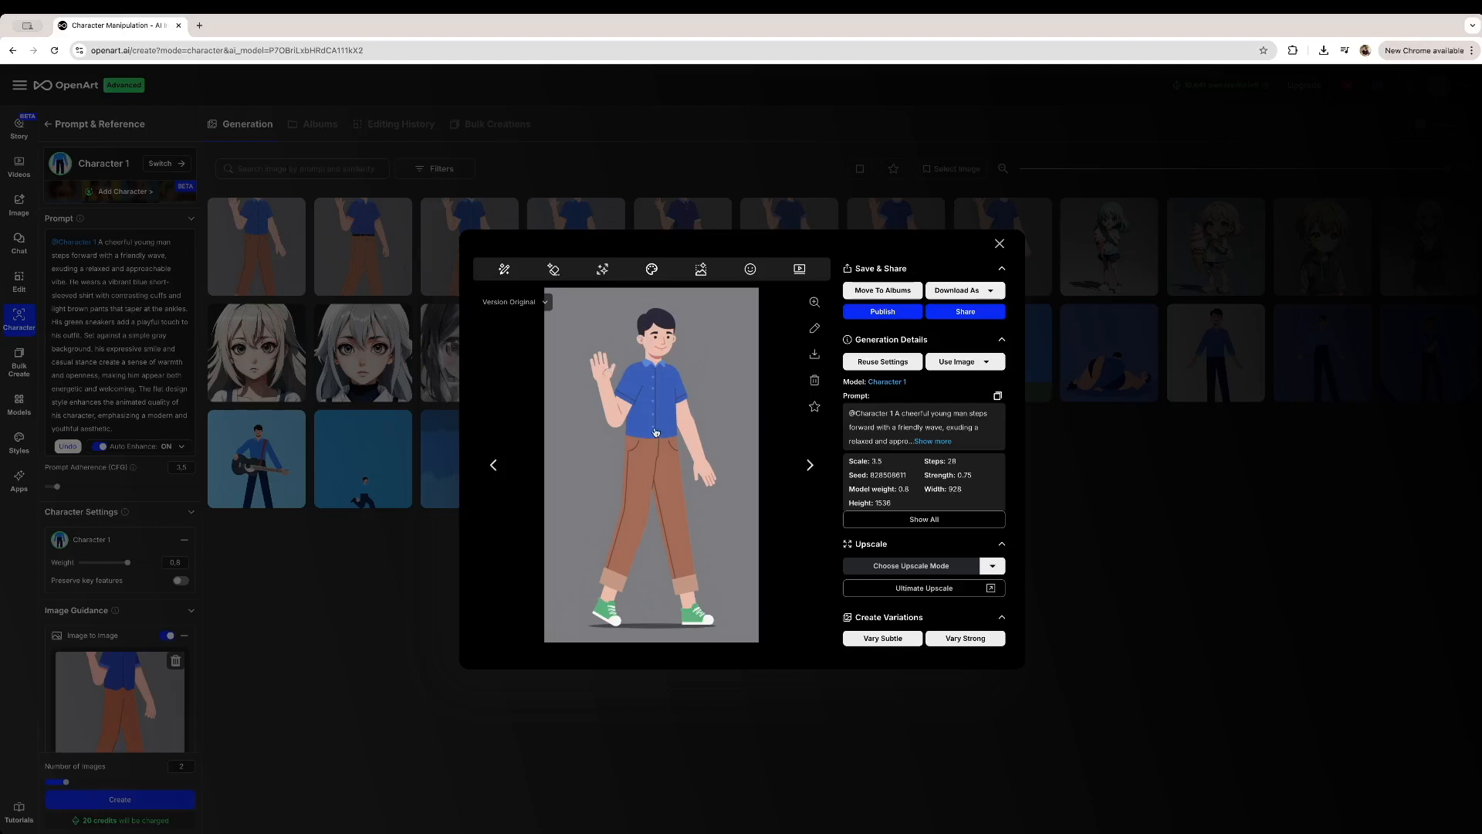
Replace the Image to Image reference with the picture of the standing man in a blue shirt and brown trousers
left_click(447, 503)
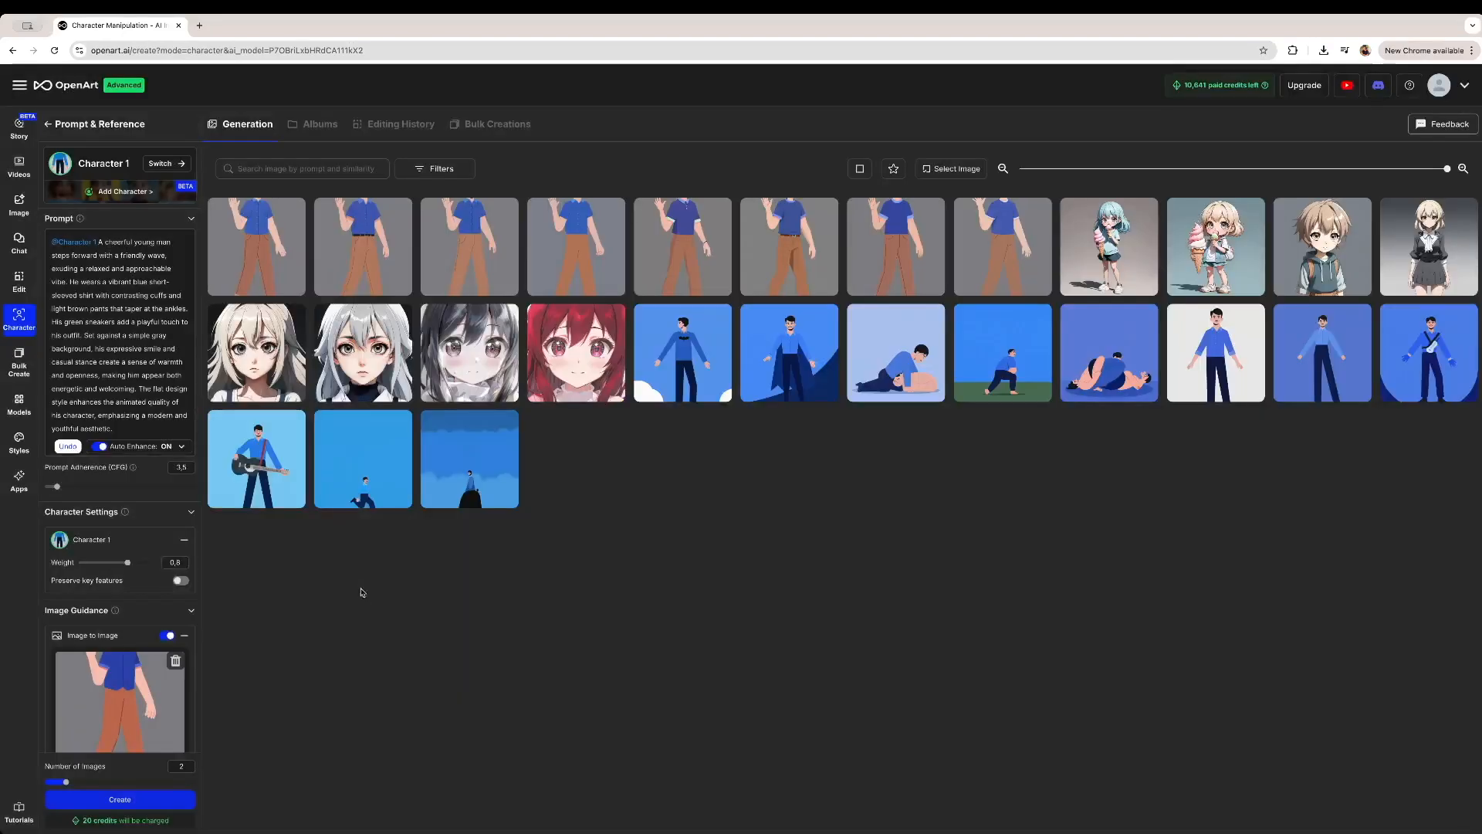
left_click(176, 662)
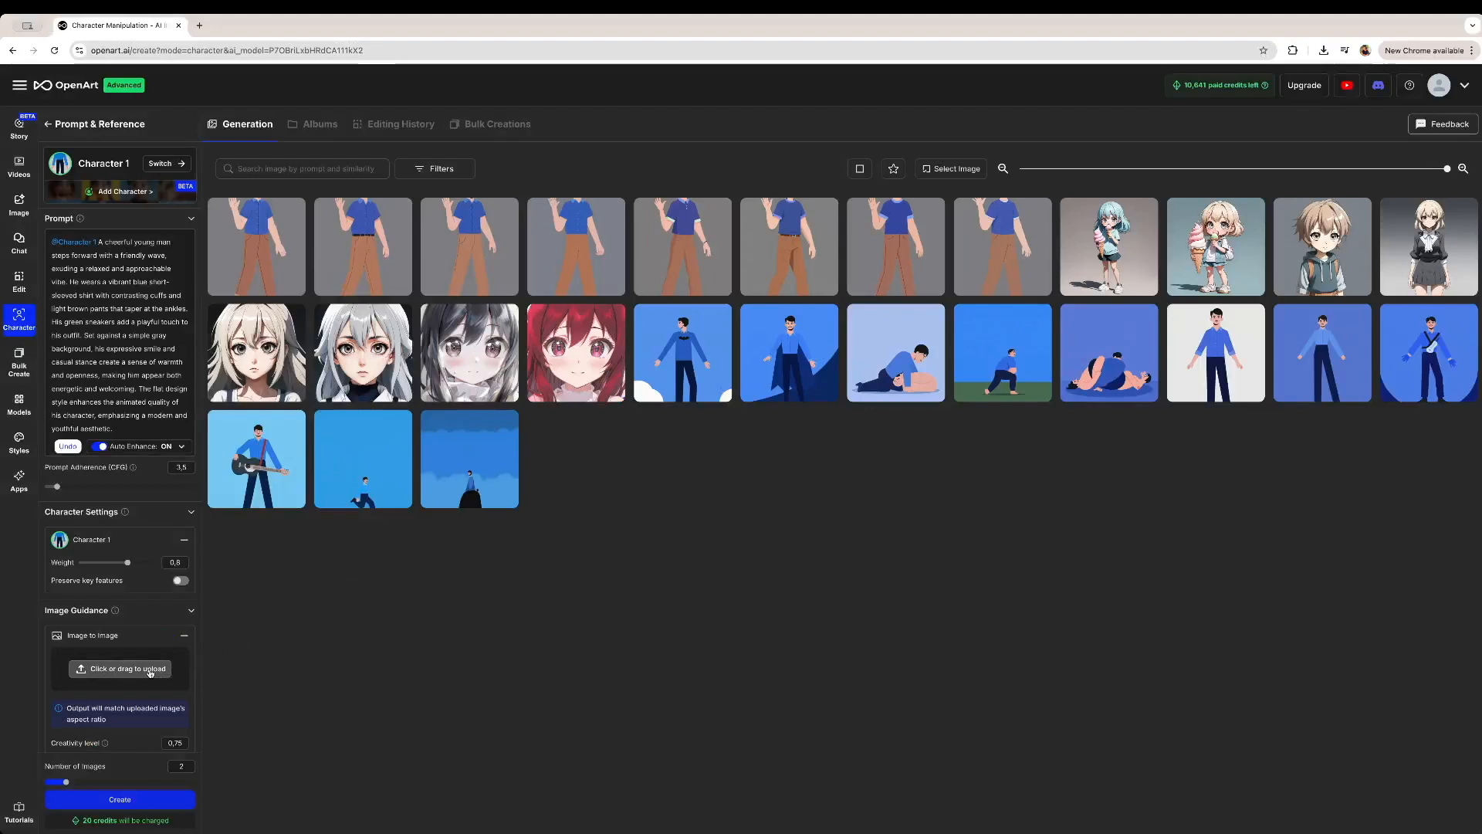
left_click(124, 669)
left_click(175, 680)
double_click(783, 364)
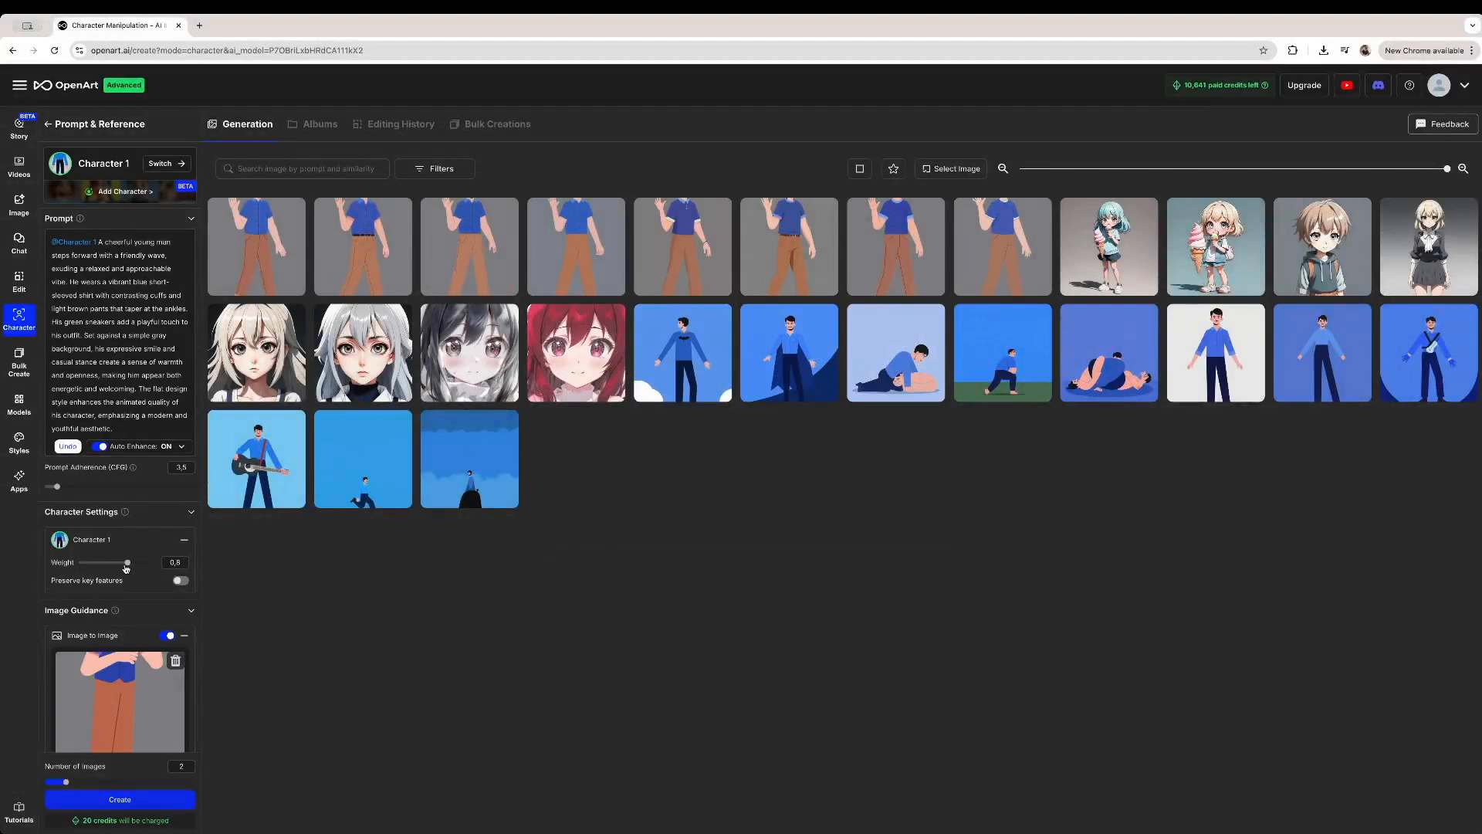
left_click_drag(126, 429, 95, 234)
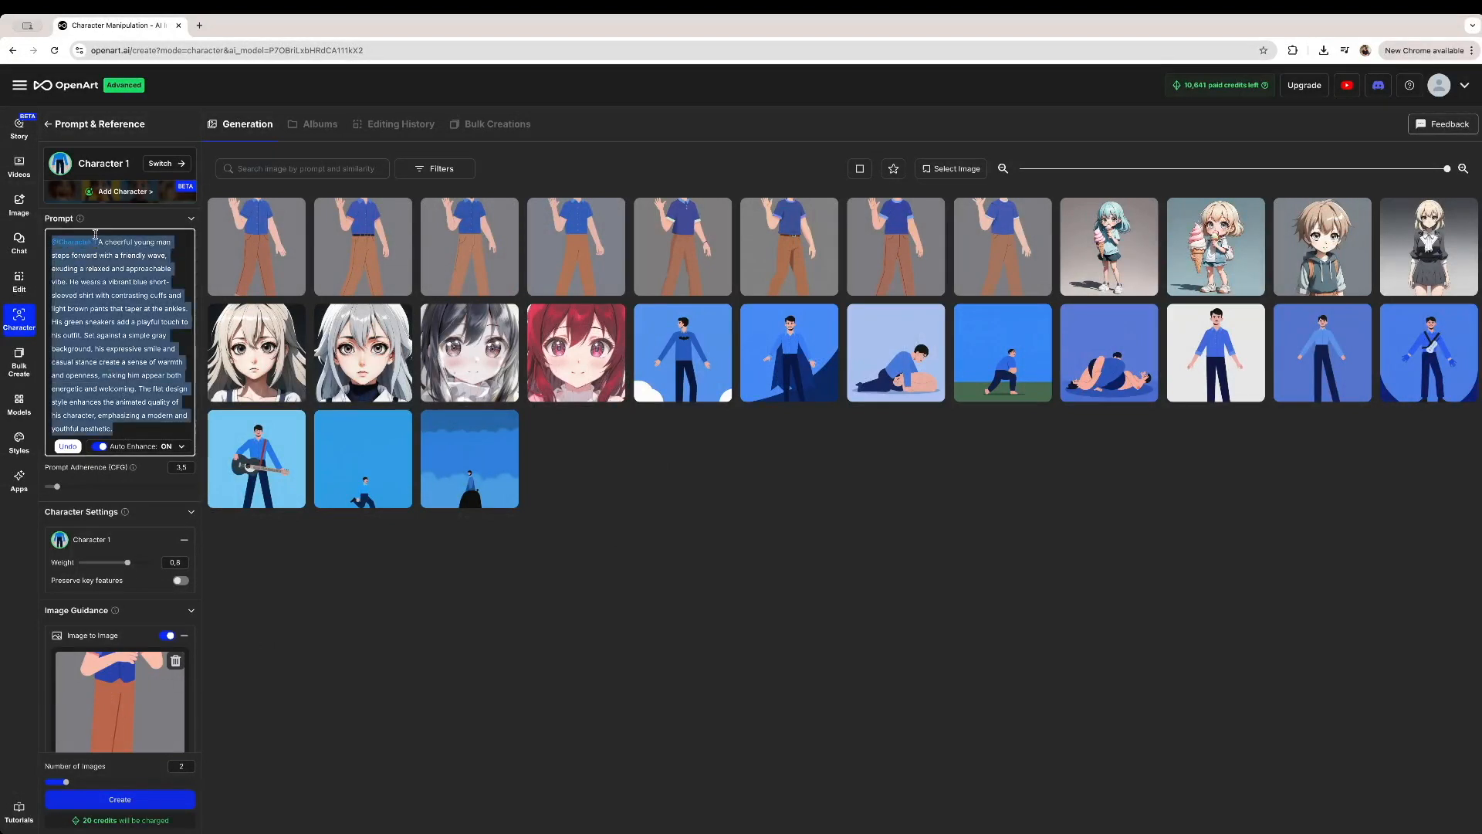
key("BackSpace")
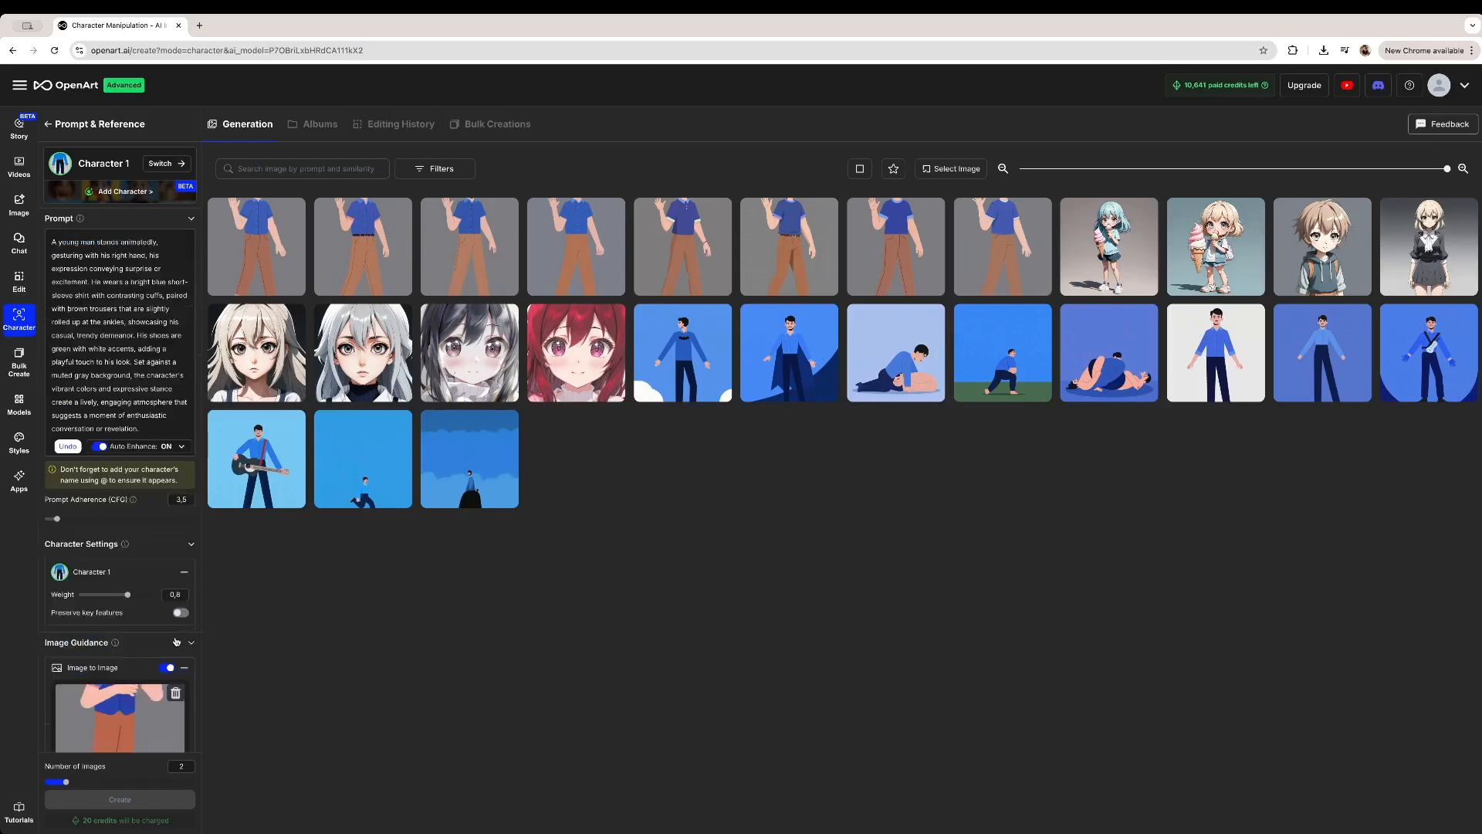
left_click(107, 481)
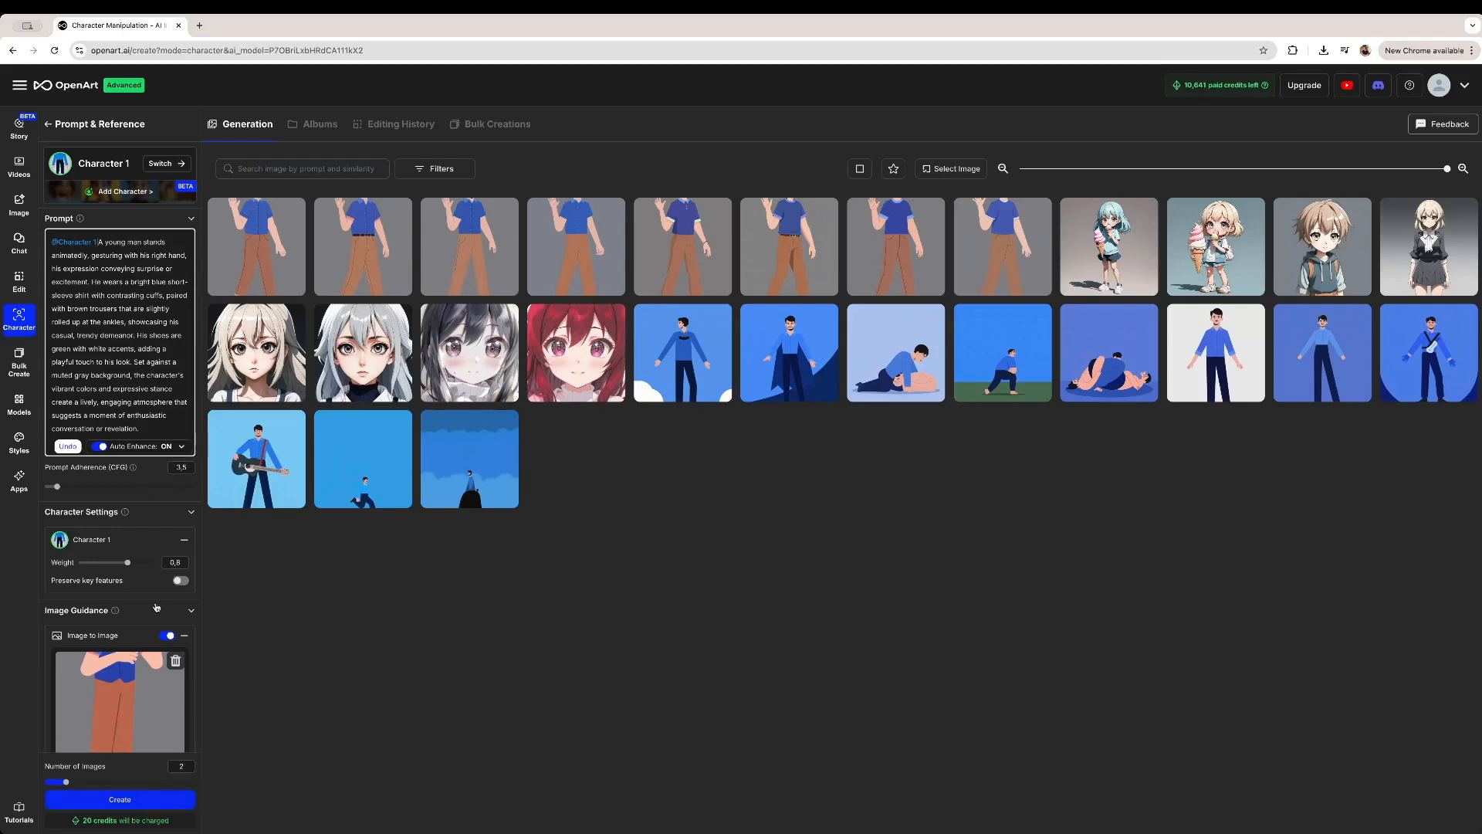
Generate two images from the new reference and view the full generation details of one result
left_click(370, 245)
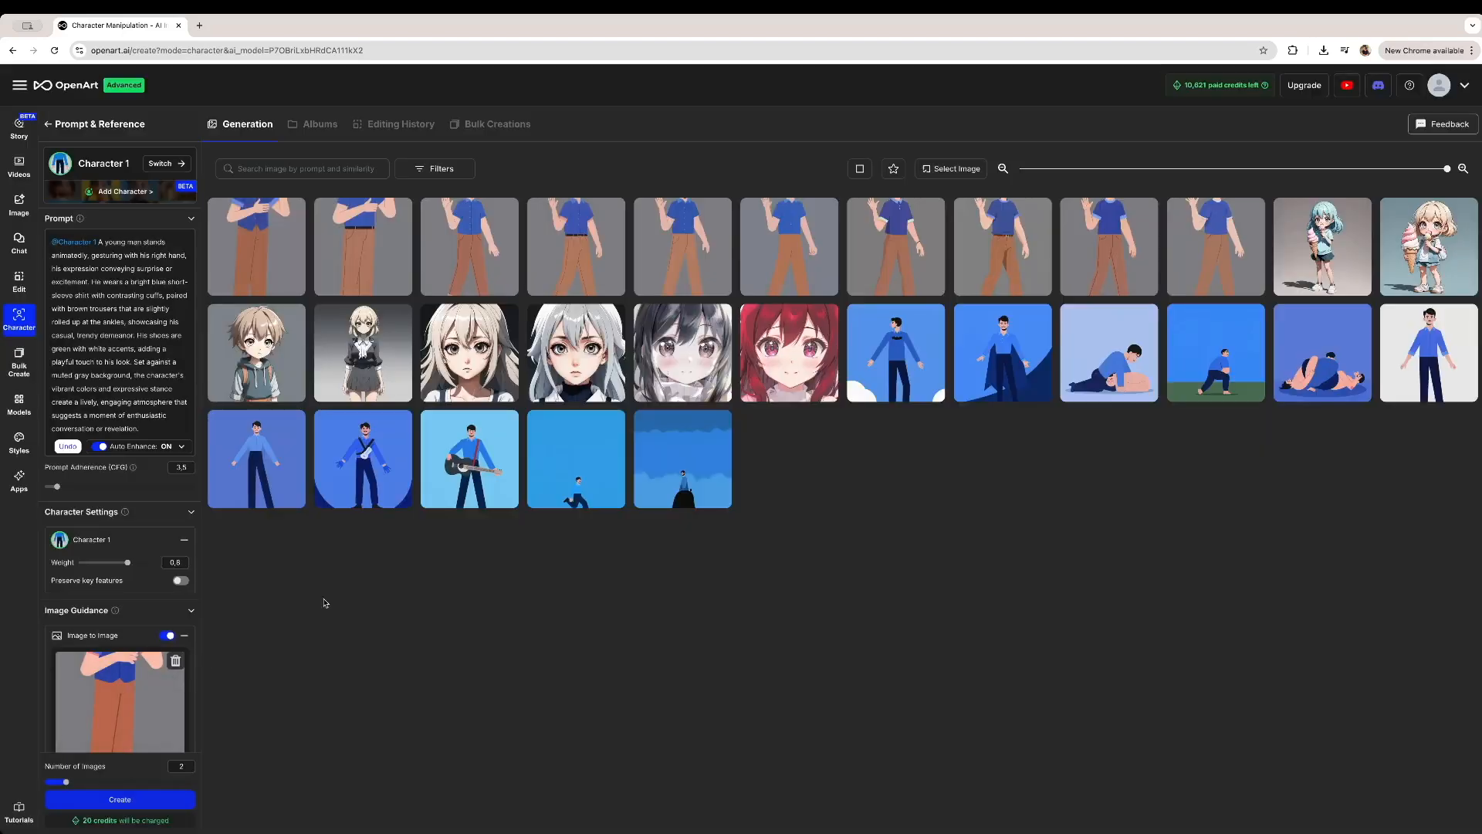
left_click(126, 253)
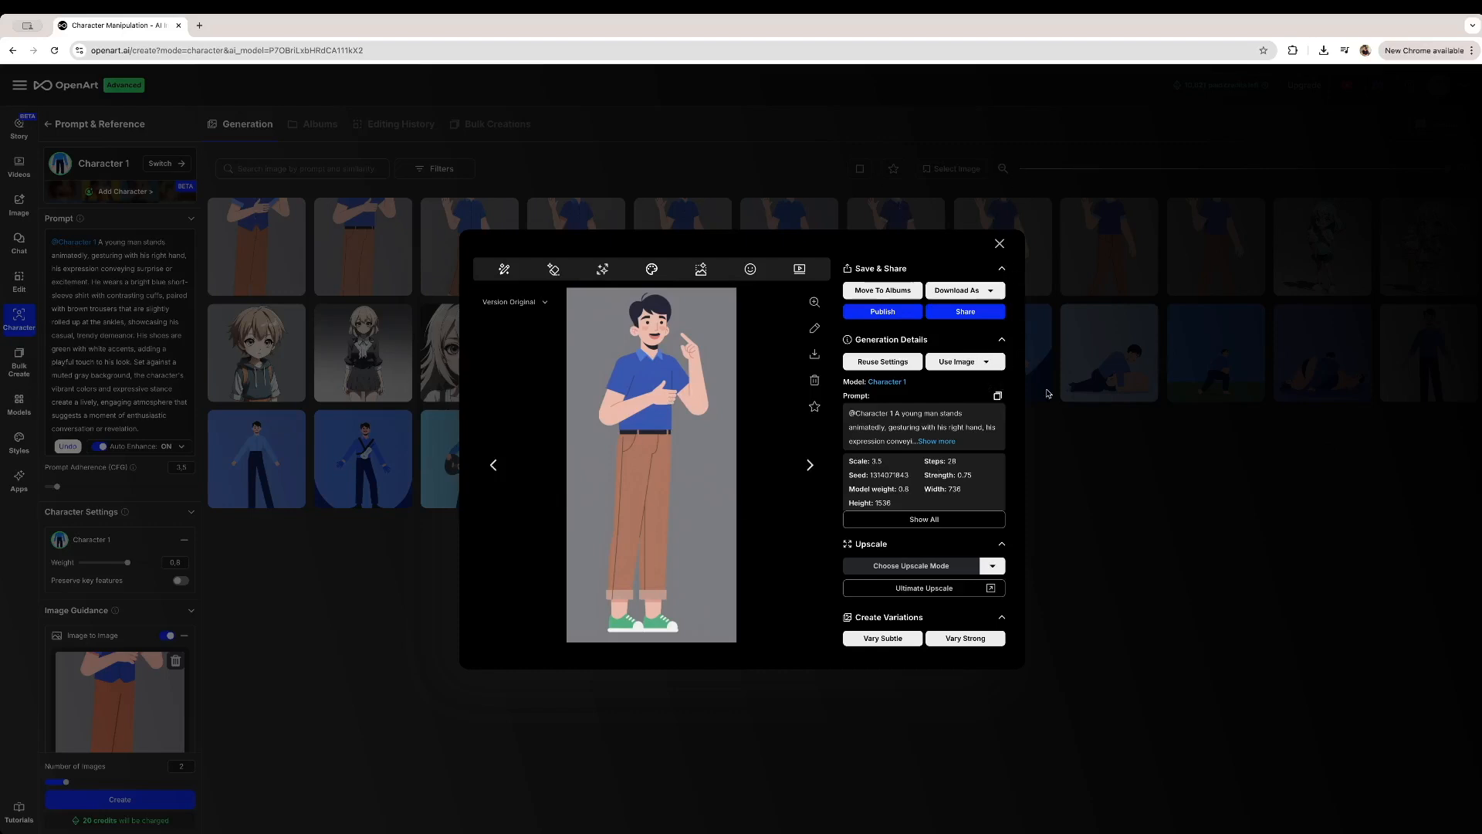
left_click(909, 515)
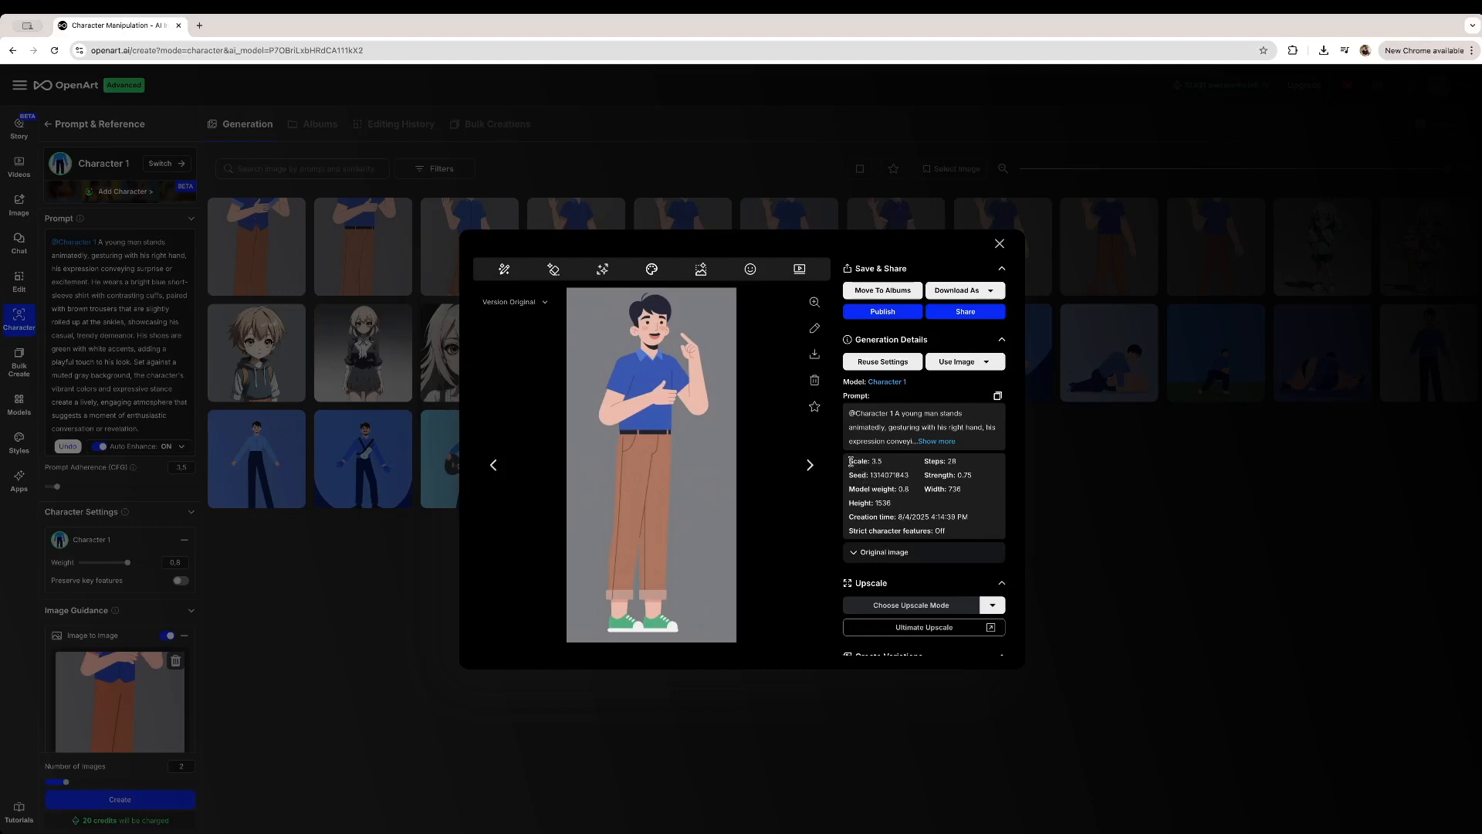
key("Escape")
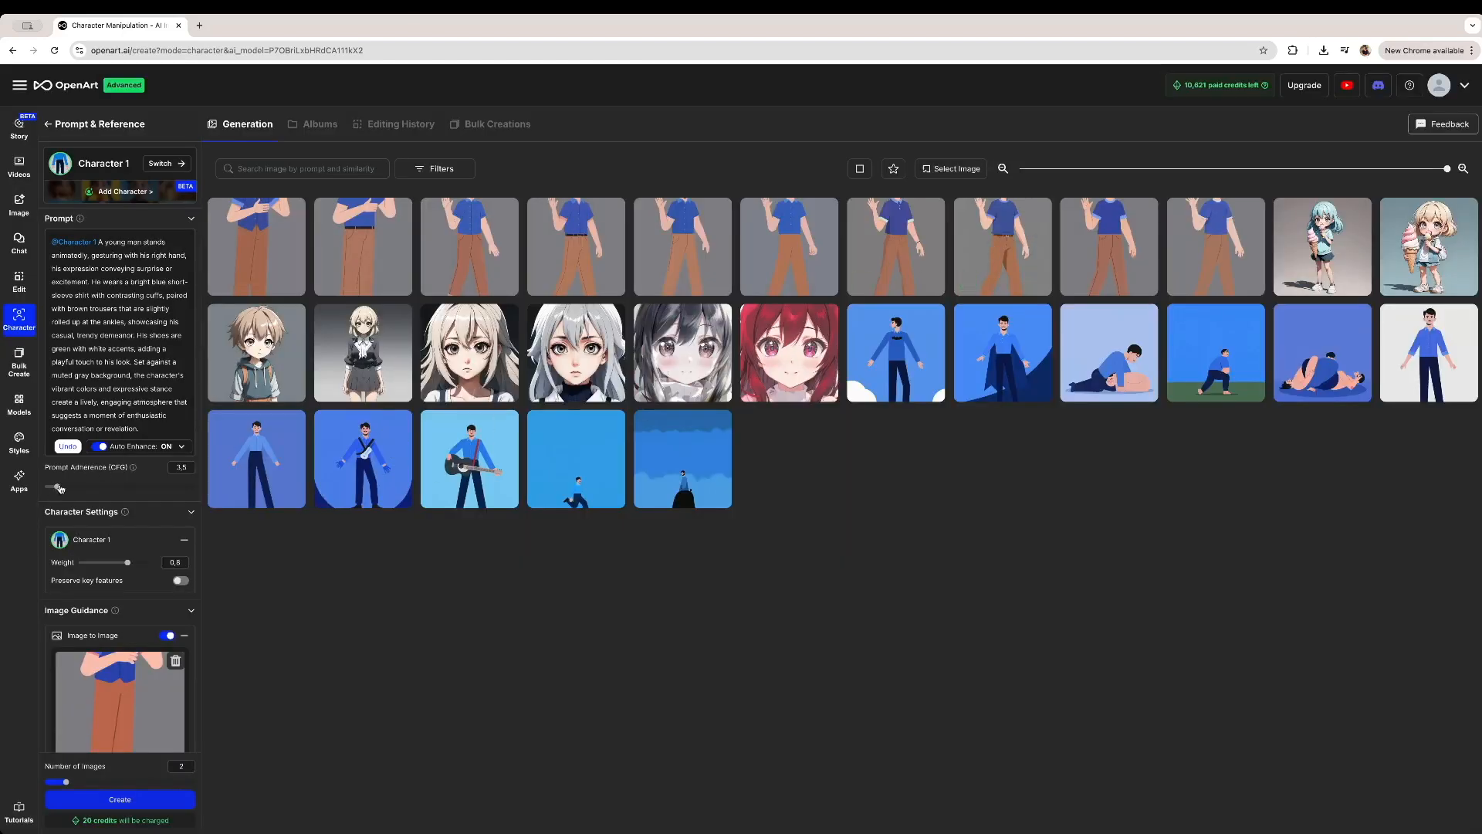
Set Prompt Adherence (CFG) to 2, generate two more images, and preview a result
left_click_drag(59, 488, 45, 487)
left_click(134, 799)
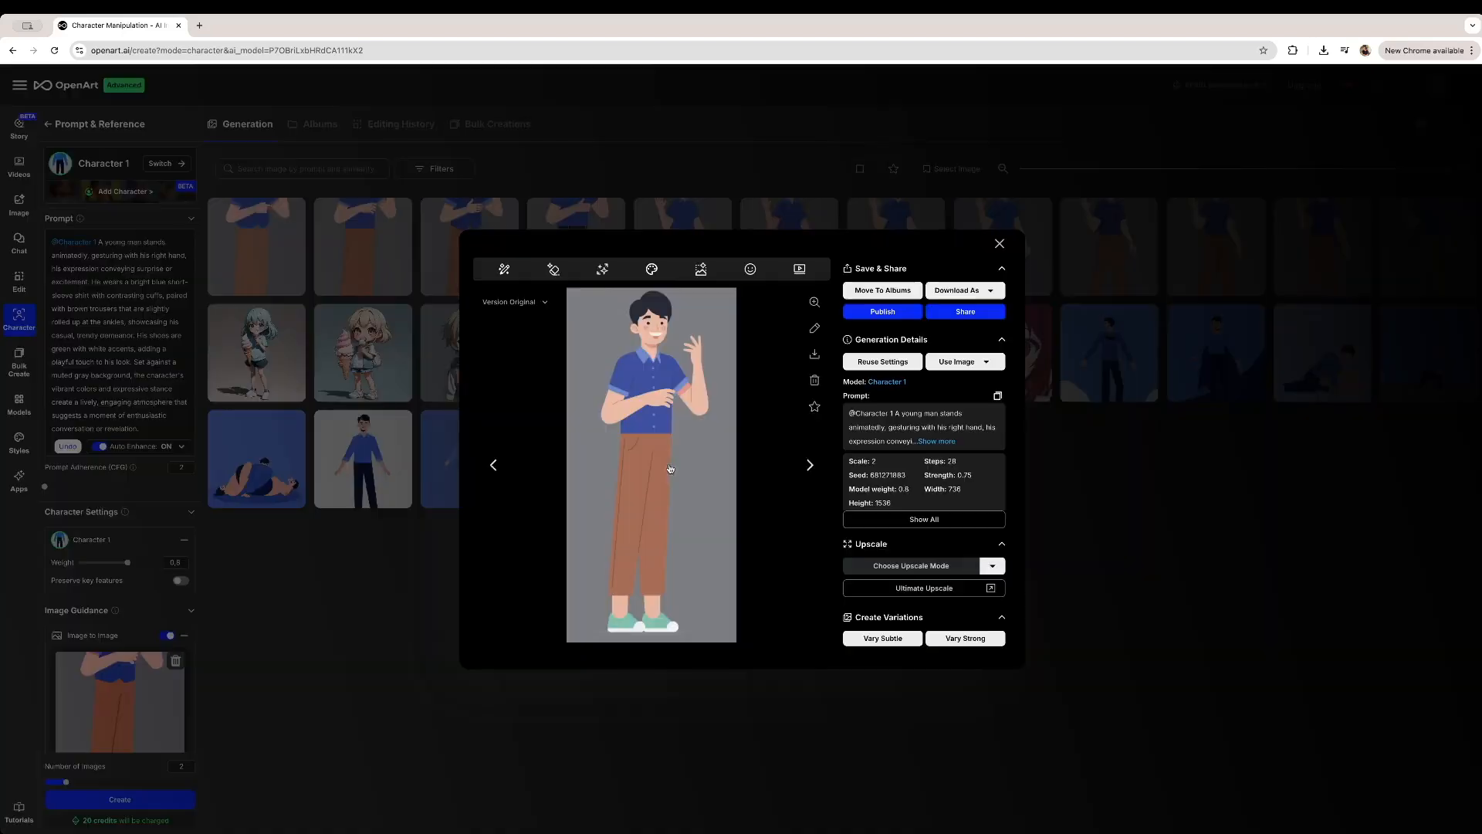
left_click(426, 249)
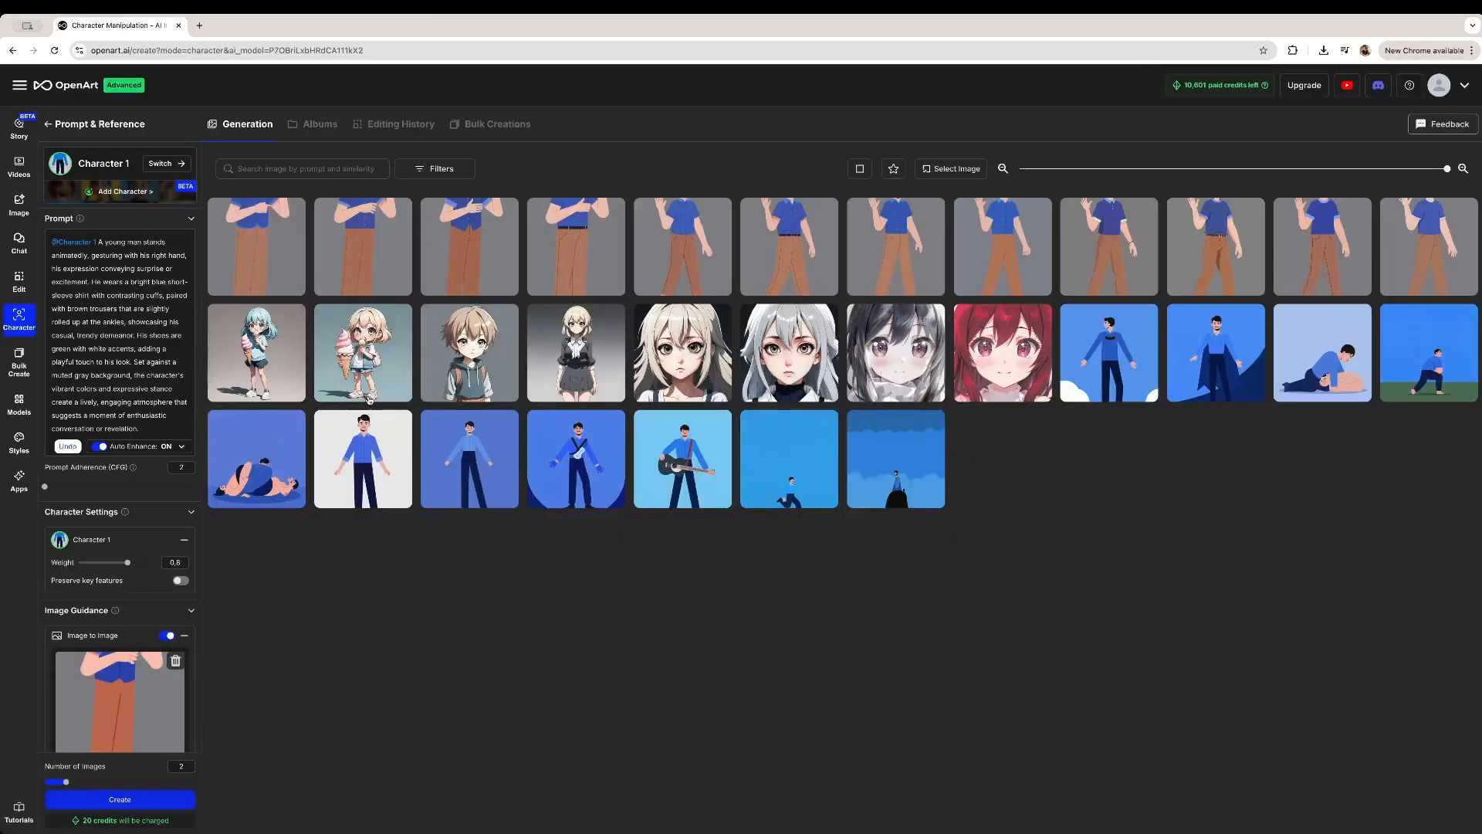
Compare the previews of the images generated at prompt adherence 3.5 and 2
left_click(447, 236)
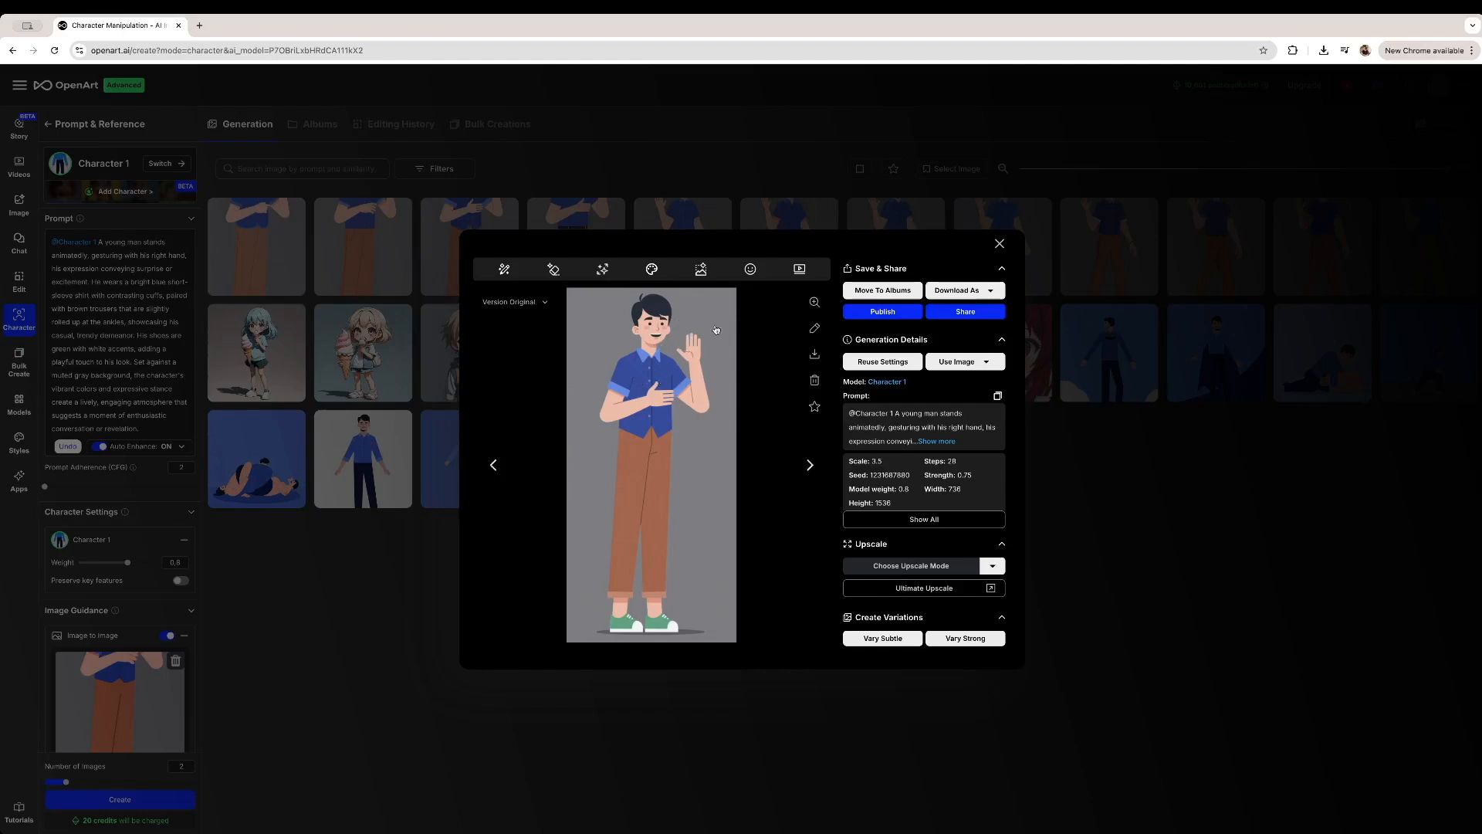
left_click(418, 576)
left_click(364, 251)
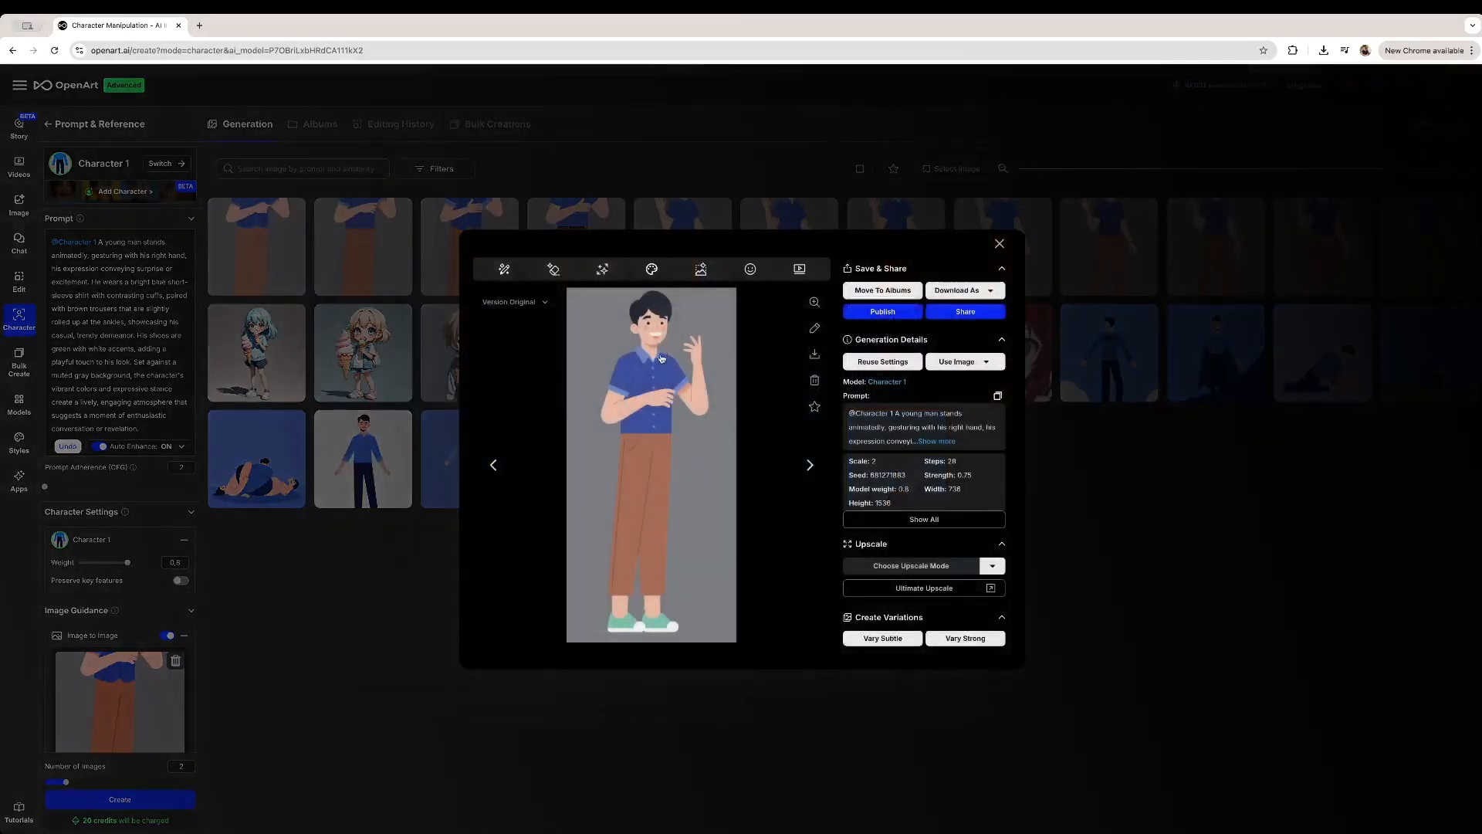
left_click(336, 554)
left_click(269, 237)
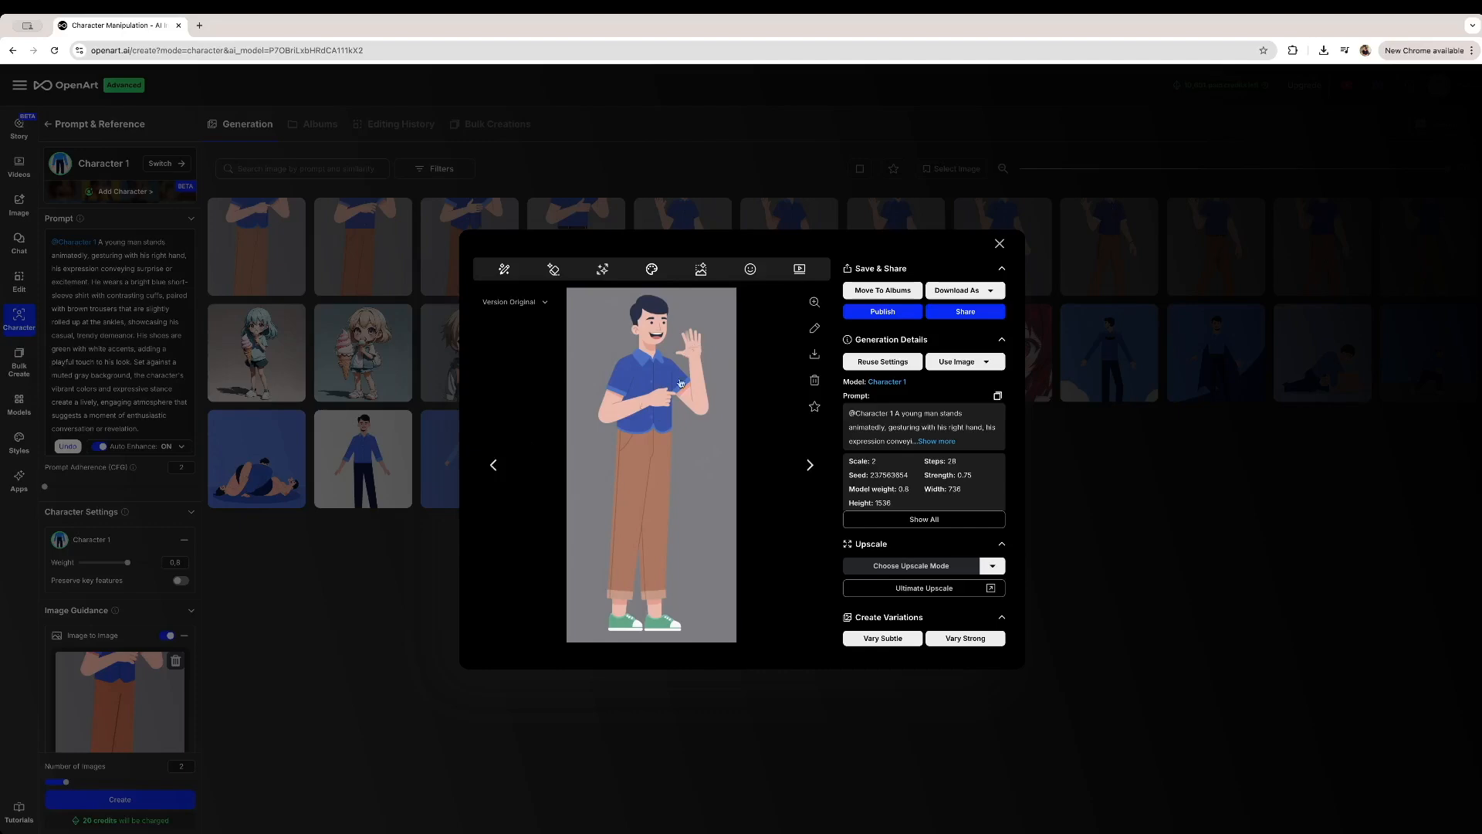
left_click(350, 589)
left_click(346, 264)
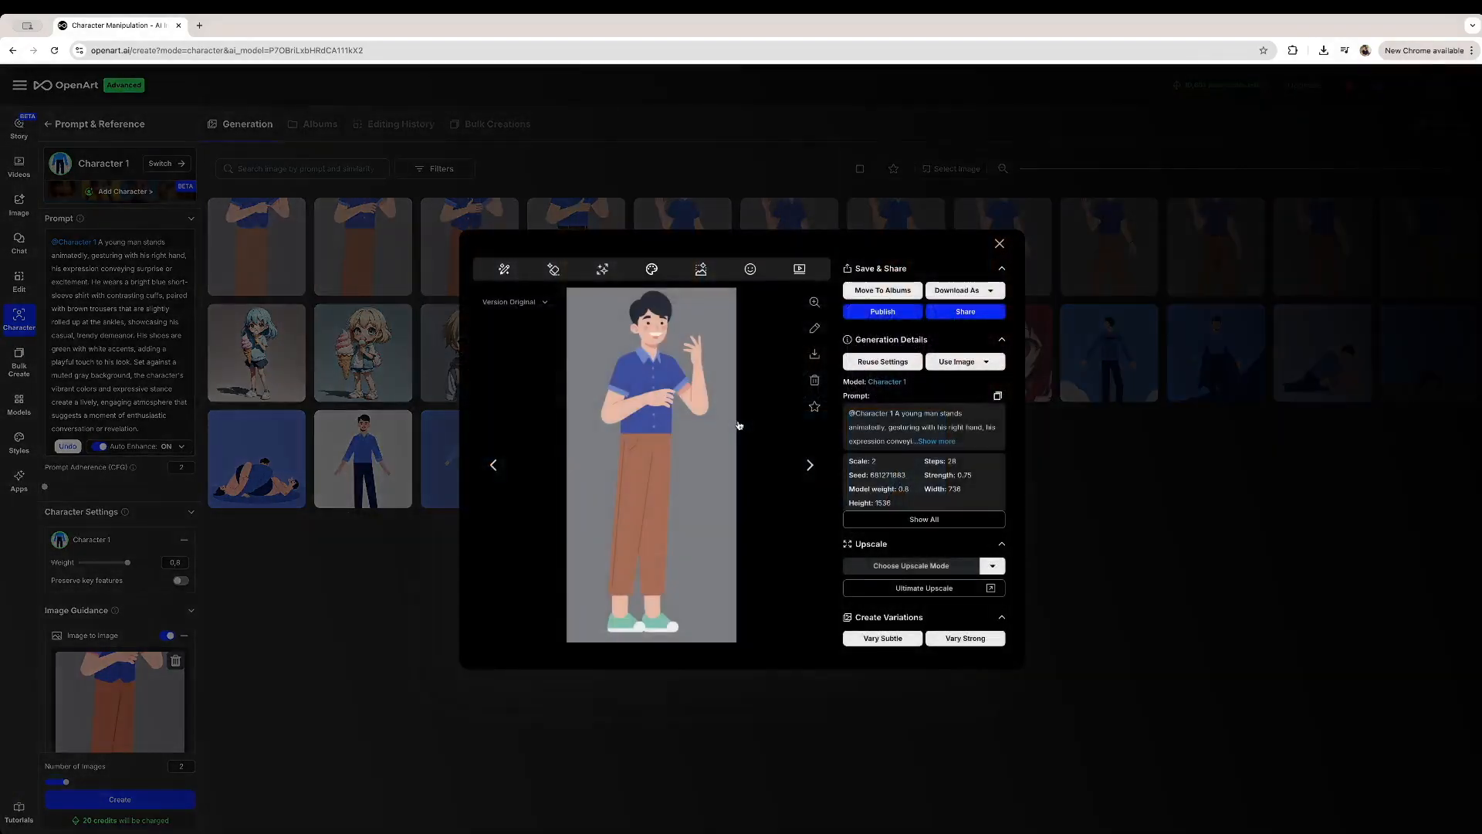
left_click(452, 425)
left_click(470, 251)
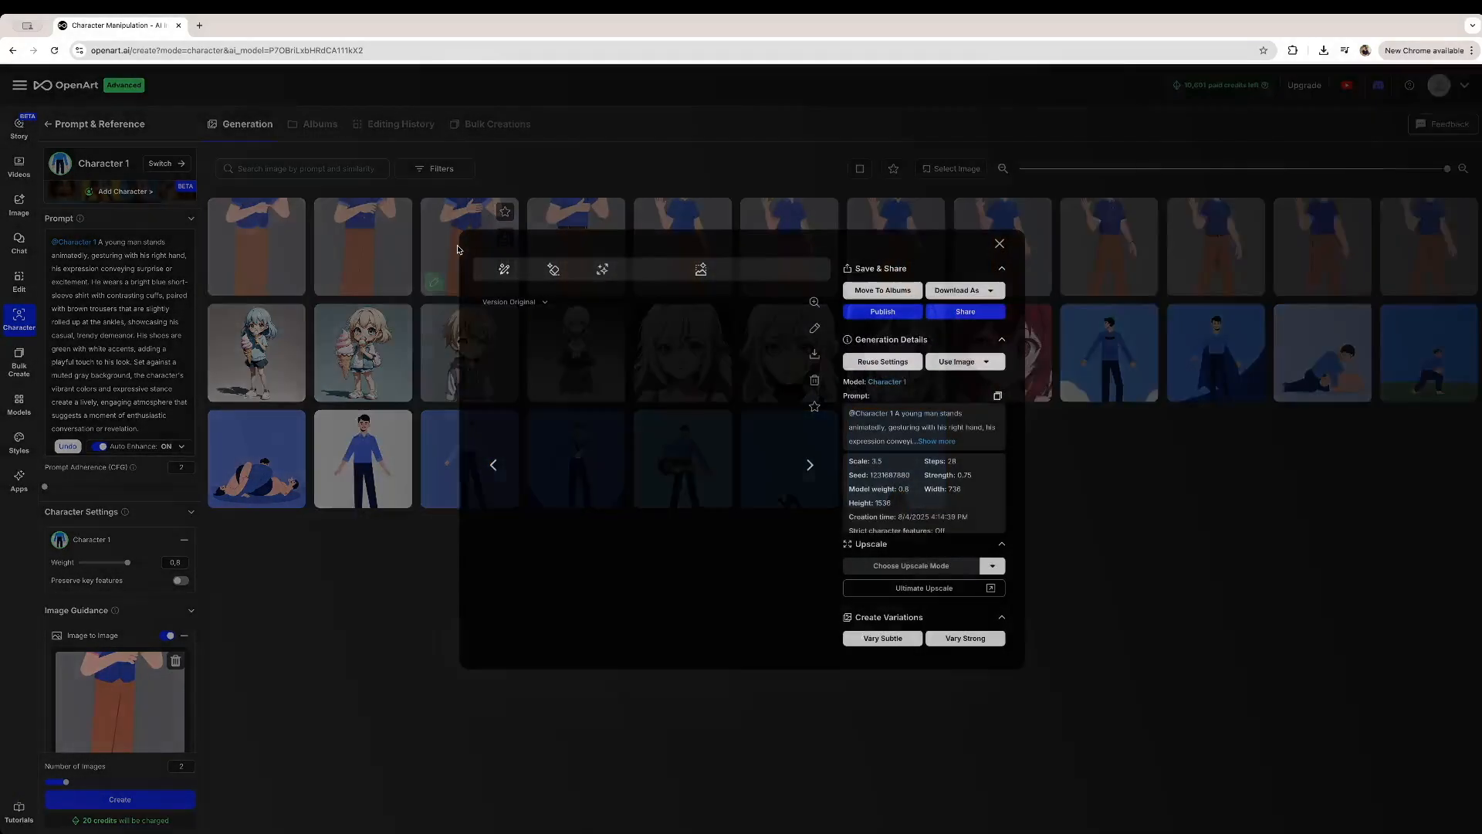
left_click(434, 621)
Generate two images with Preserve key features turned on and Prompt Adherence (CFG) at 20, and preview both results
left_click(180, 580)
left_click_drag(45, 486, 199, 487)
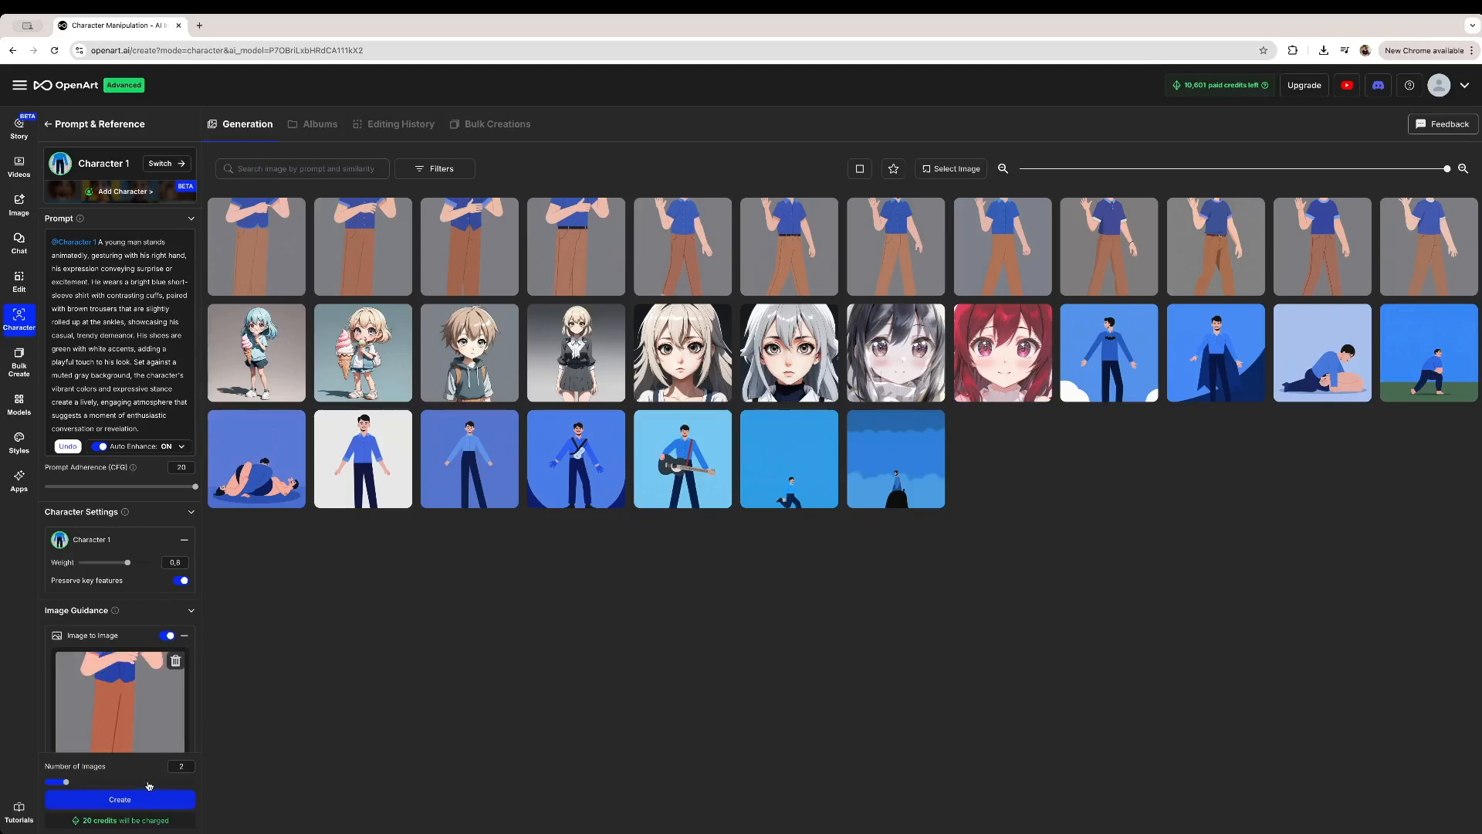
left_click(120, 799)
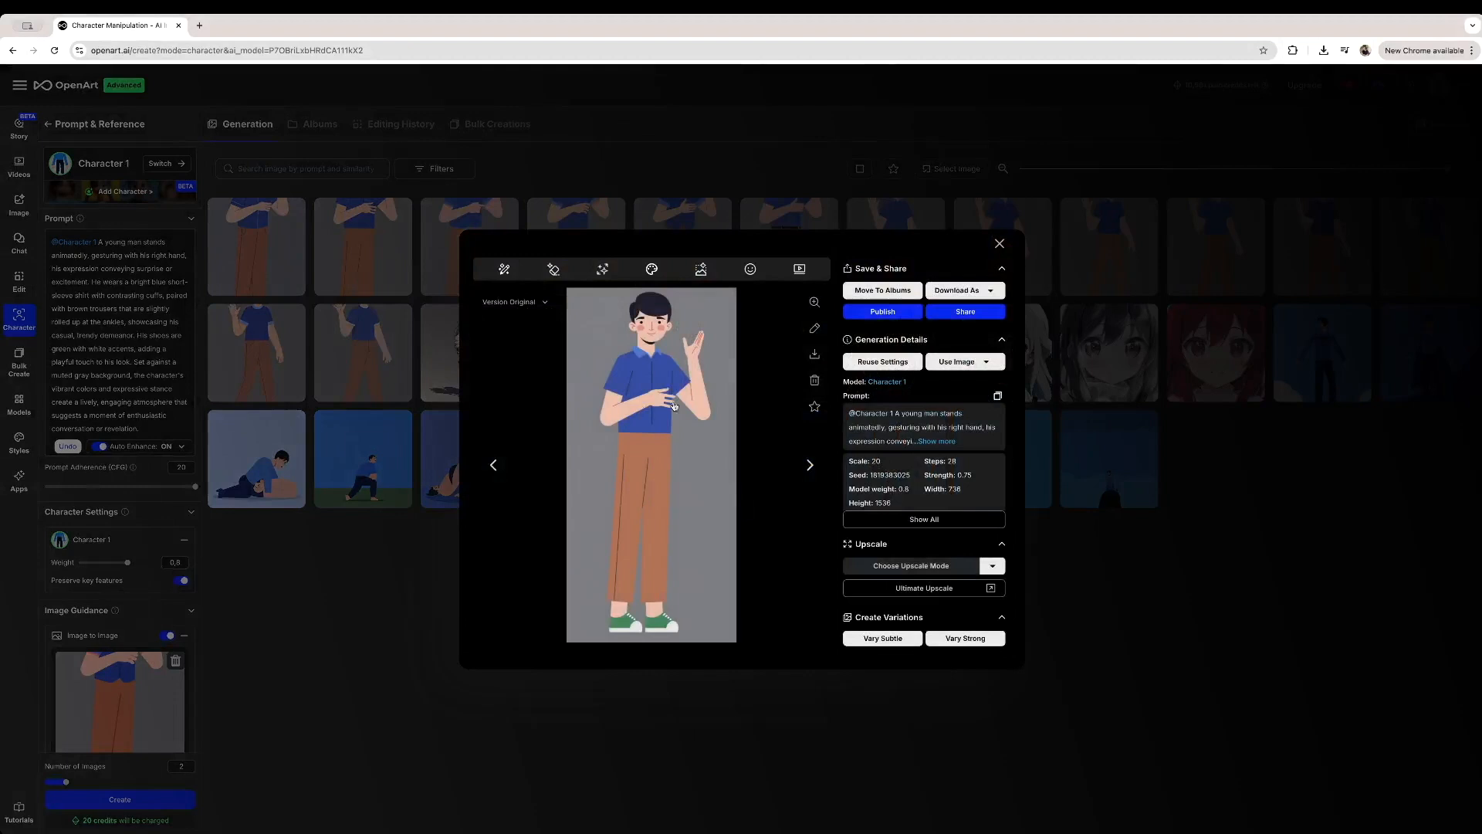
left_click(350, 603)
left_click(270, 232)
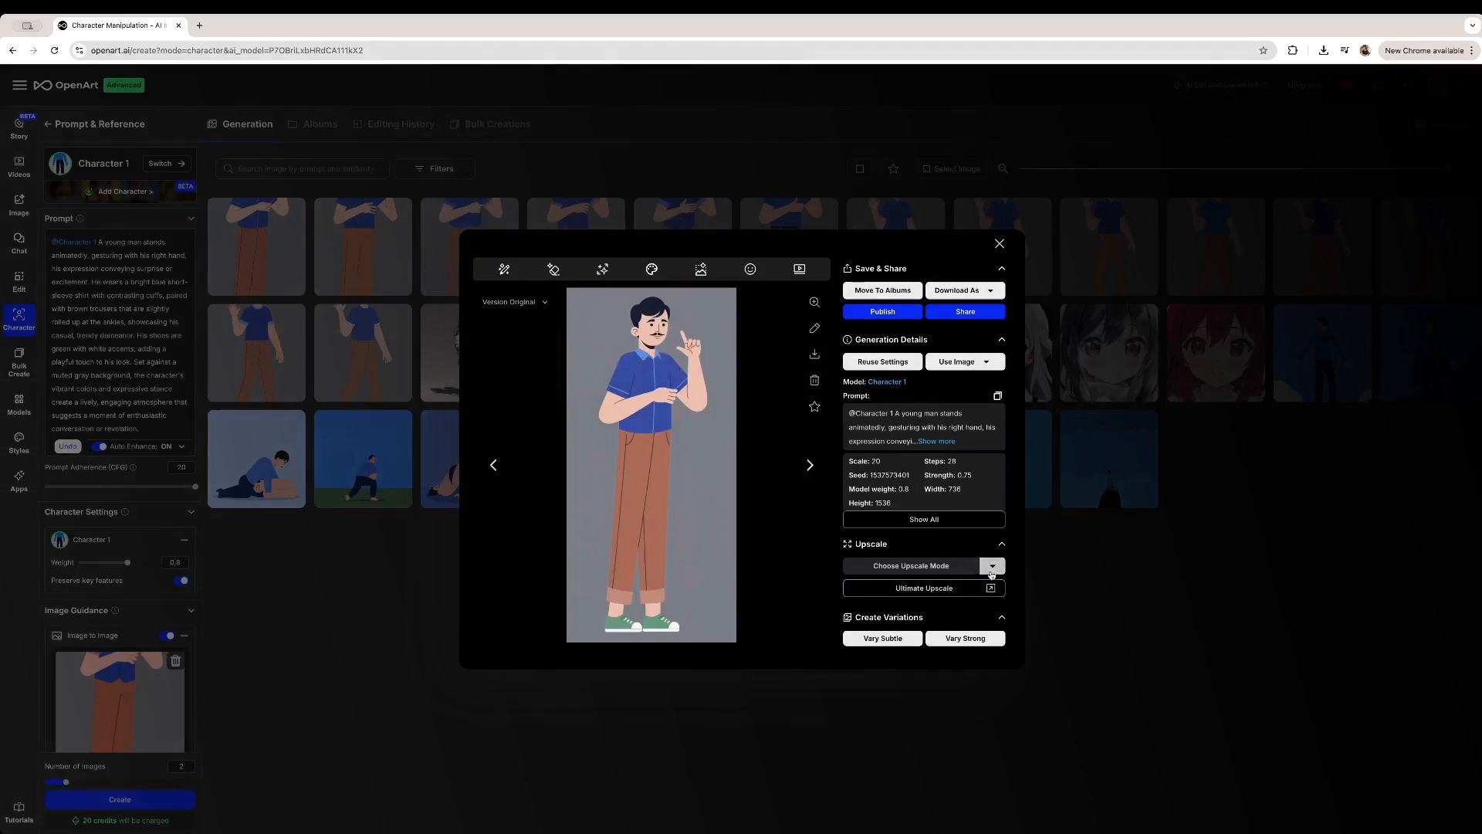
Upscale the mustached man image to 4x and close its preview
left_click(992, 568)
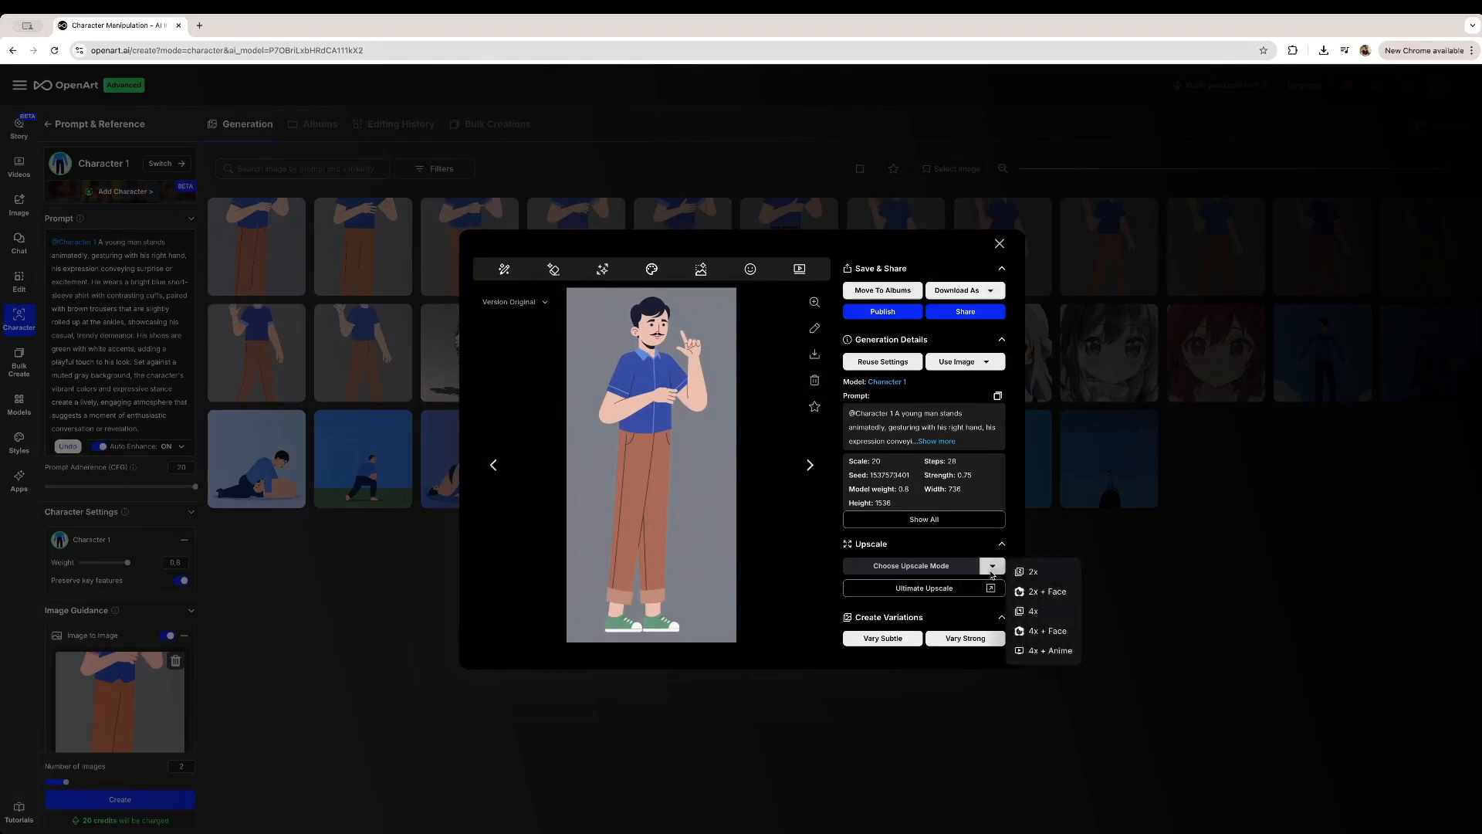
left_click(1048, 611)
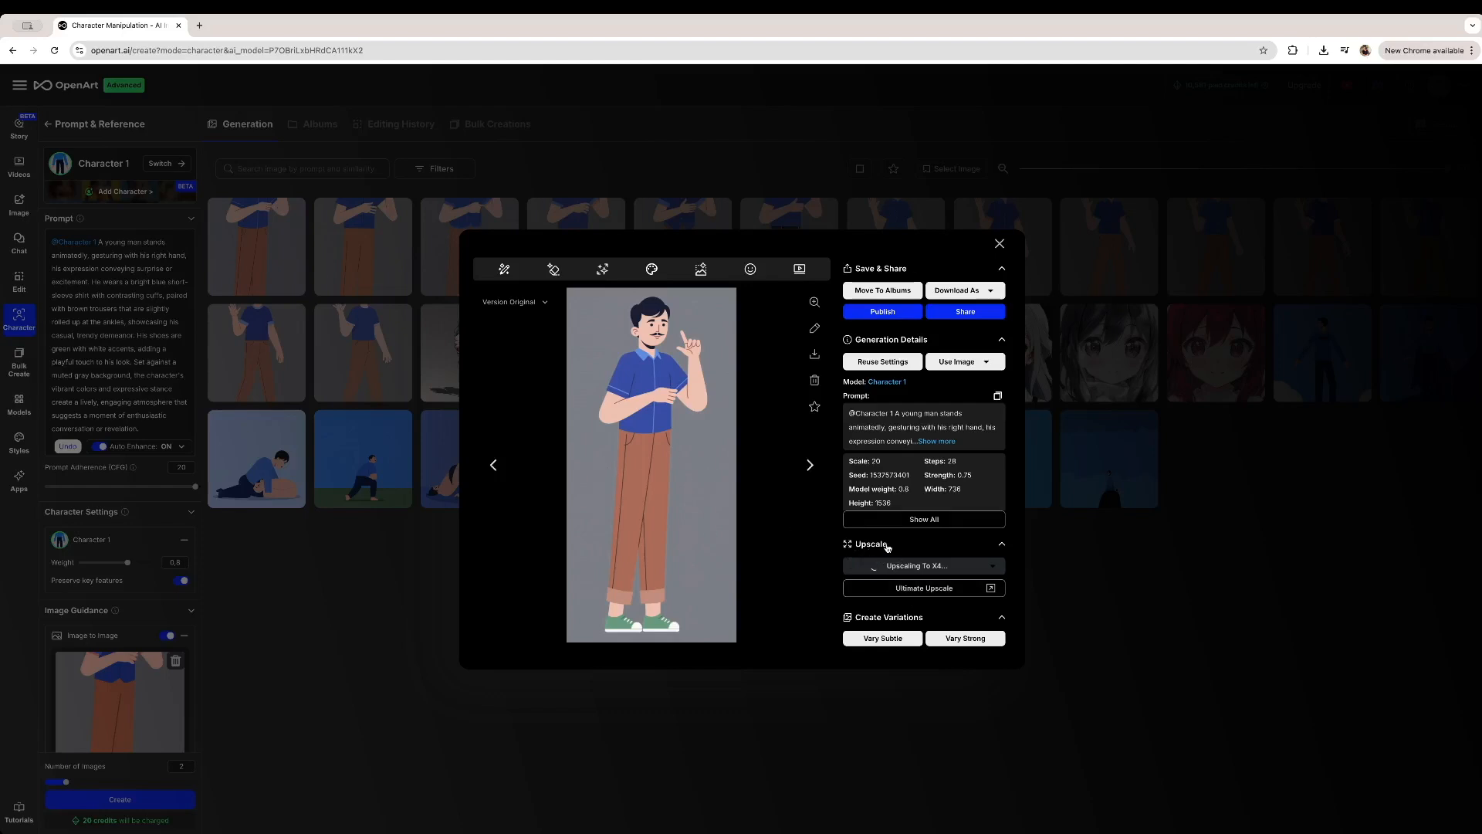
key("Escape")
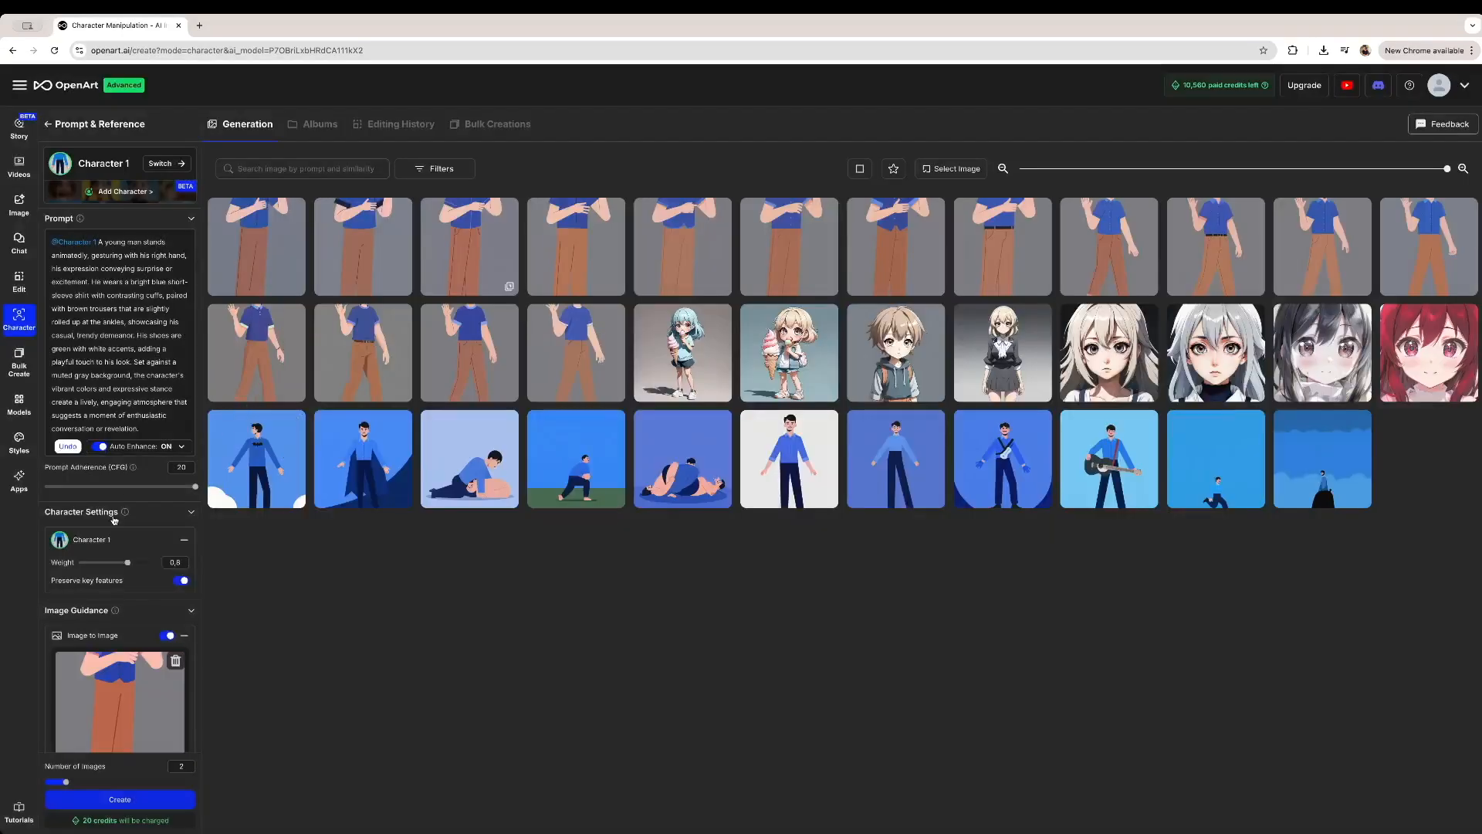